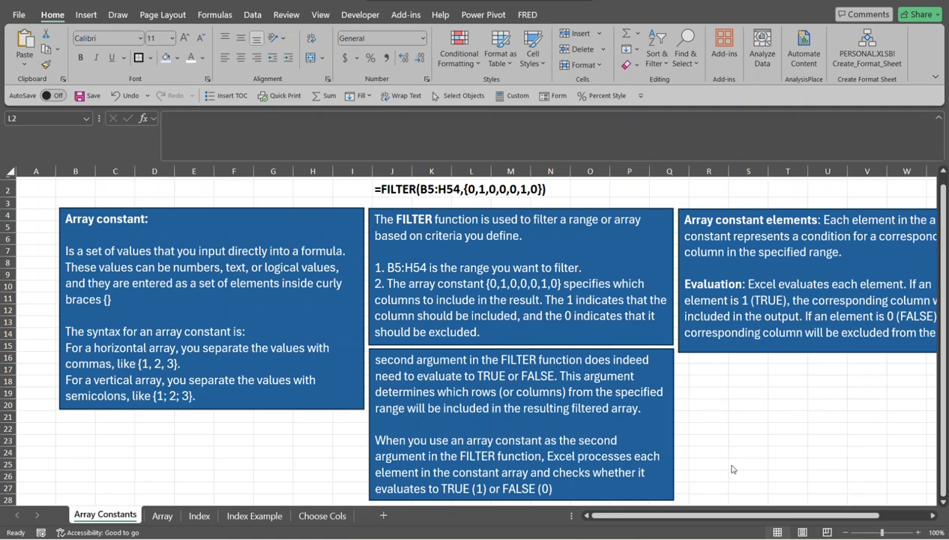
# Read the notes on array constants, the FILTER function and element evaluation on the Array Constants sheet.
pyautogui.click(727, 517)
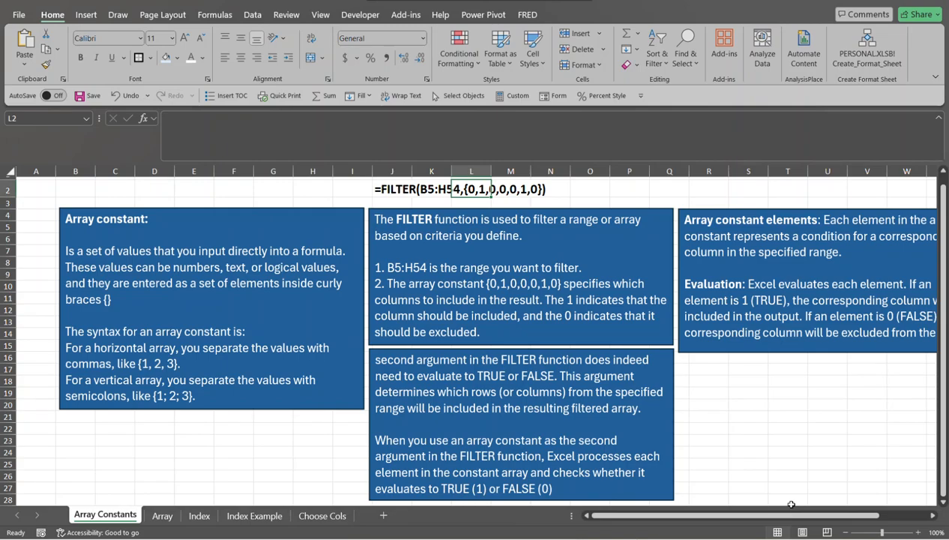
pyautogui.moveTo(826, 516); pyautogui.dragTo(876, 516)
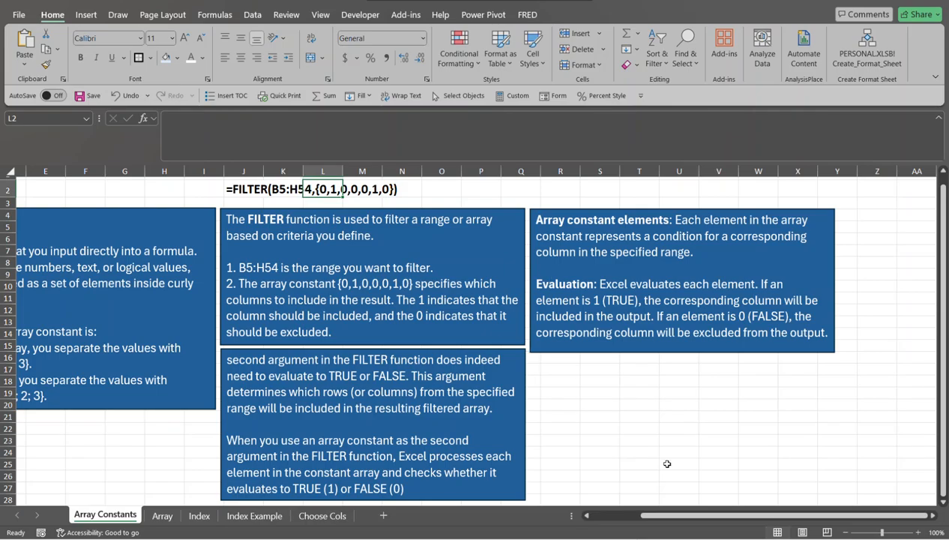
pyautogui.moveTo(647, 514); pyautogui.dragTo(518, 531)
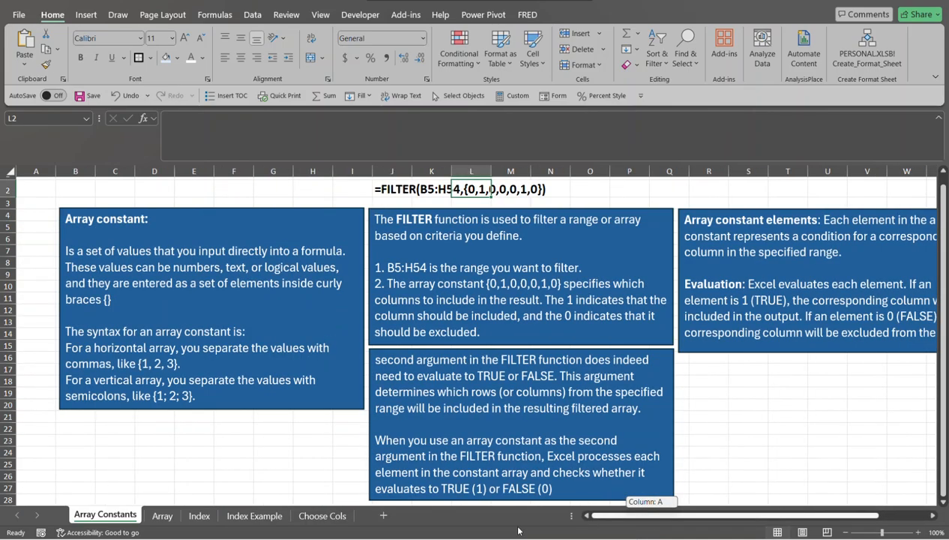
# On the Array sheet, examine the FILTER formula in J3, the table's Rank header and the spilled result starting at J5.
pyautogui.click(162, 516)
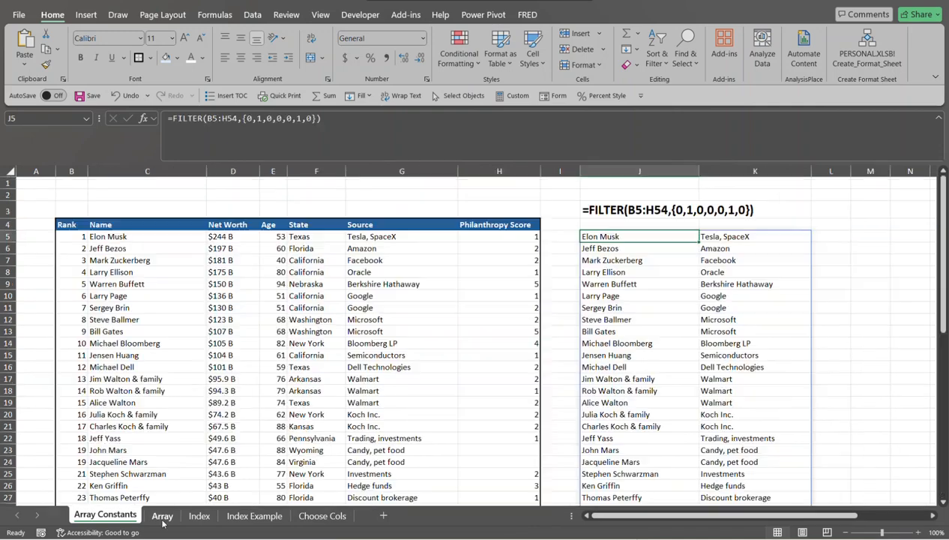
pyautogui.click(592, 209)
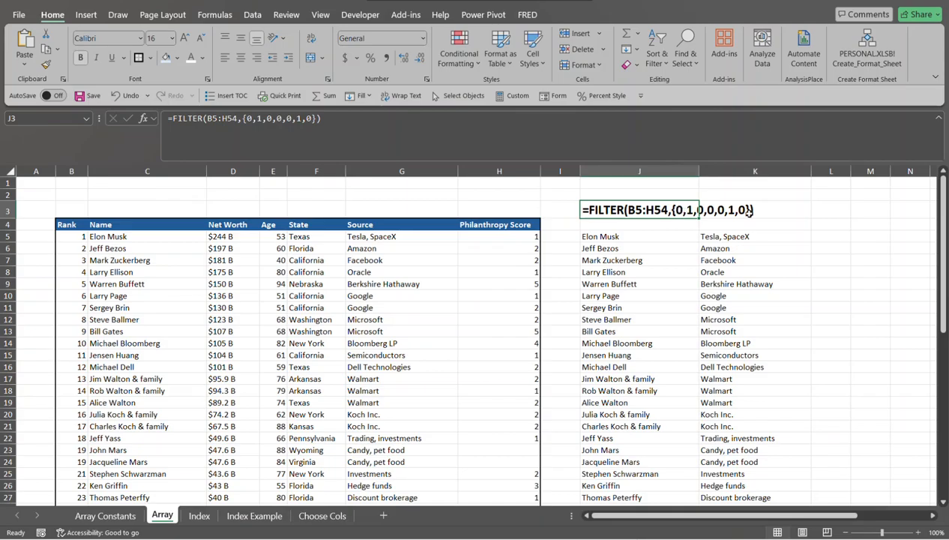
pyautogui.click(72, 224)
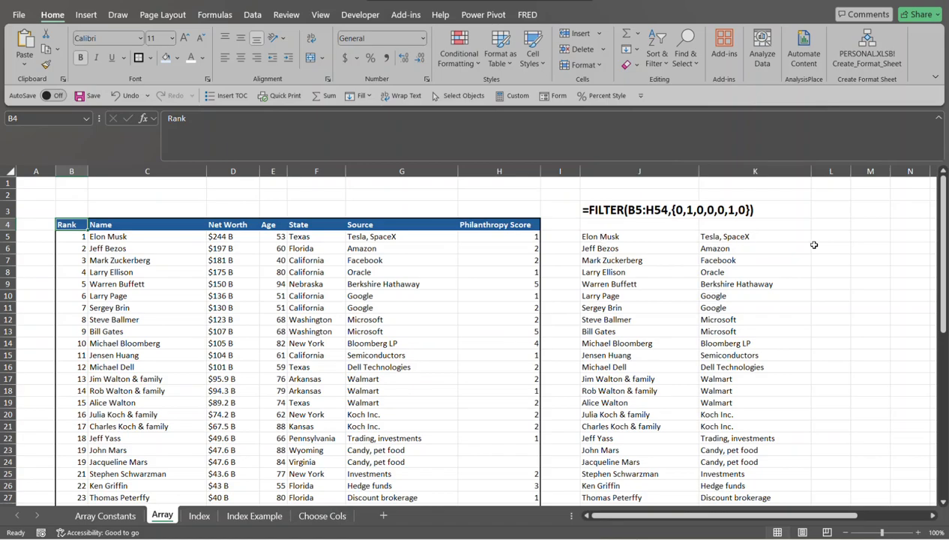
pyautogui.click(605, 237)
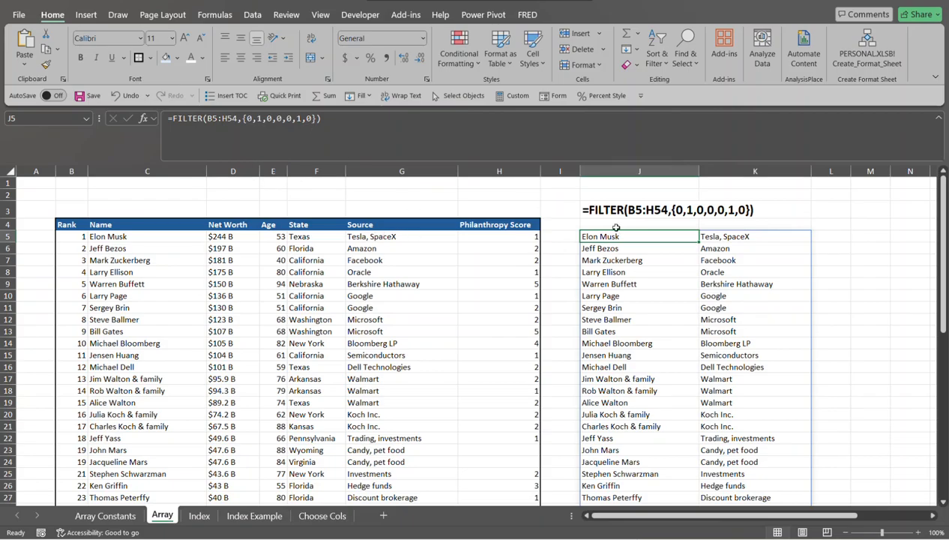
pyautogui.click(673, 212)
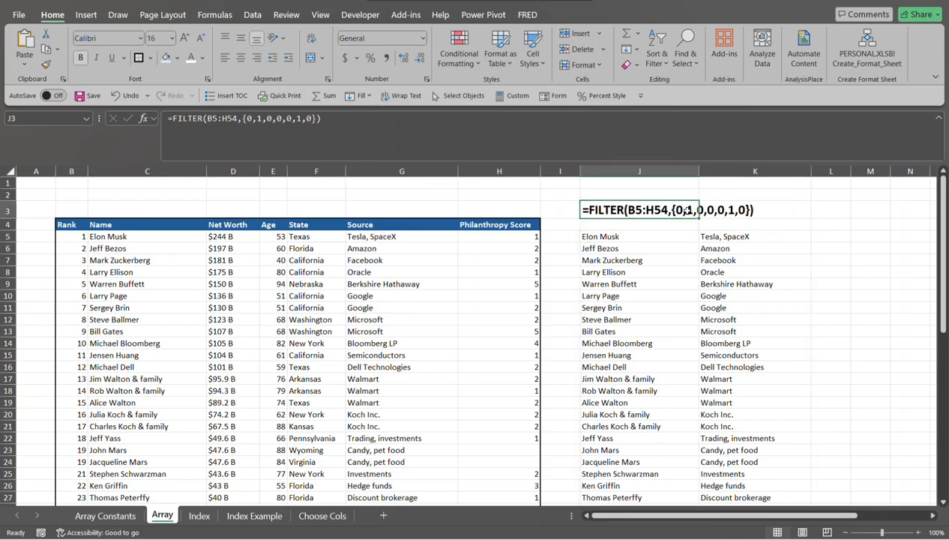
pyautogui.click(253, 119)
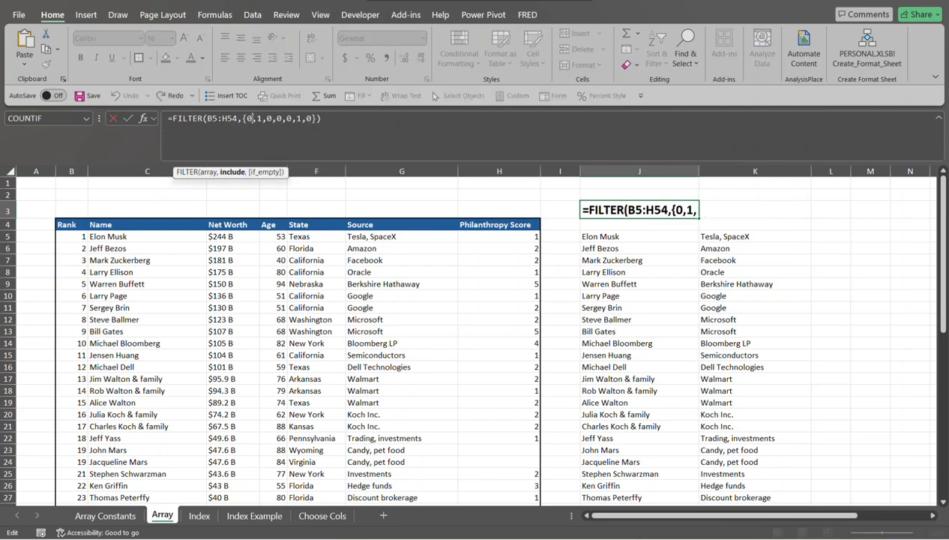
pyautogui.press('BackSpace')
pyautogui.write('1')
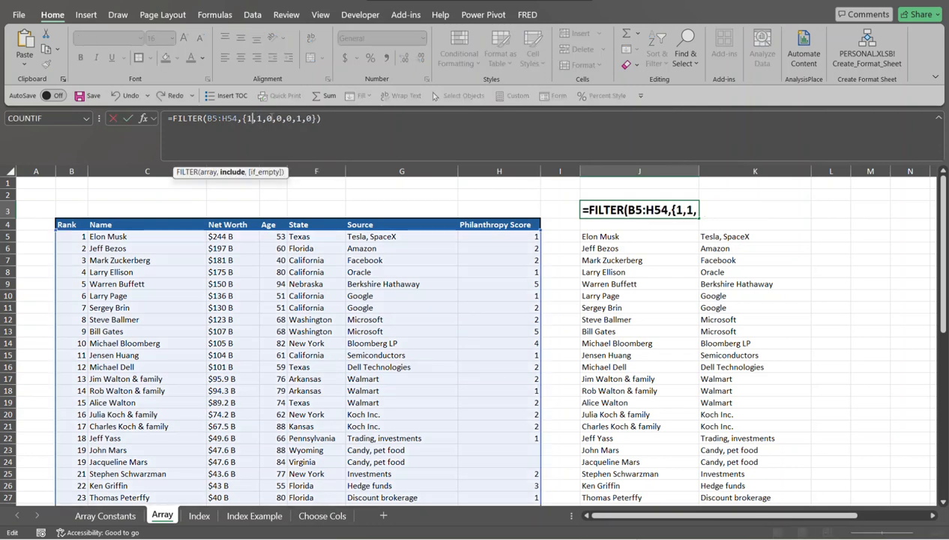
pyautogui.click(279, 118)
pyautogui.press('BackSpace')
pyautogui.write('1')
pyautogui.click(342, 117)
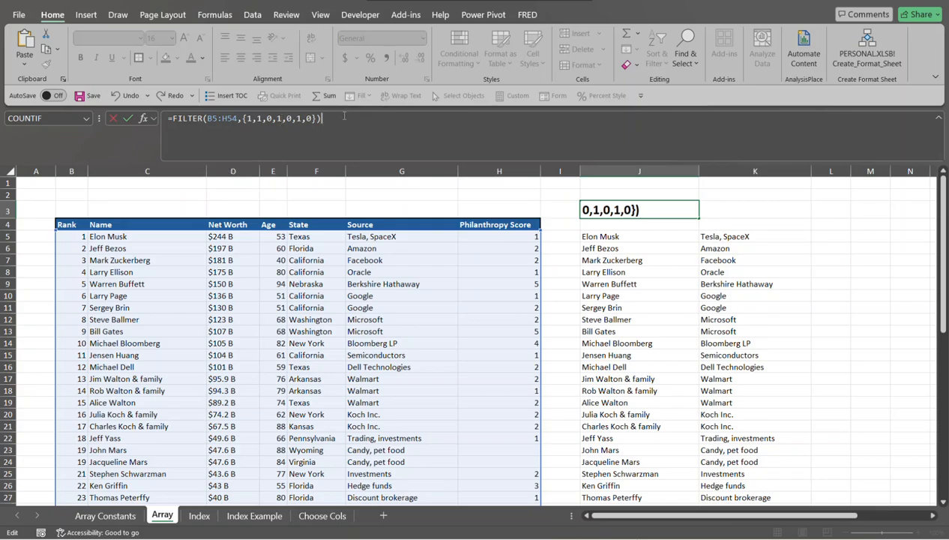
pyautogui.press('Return')
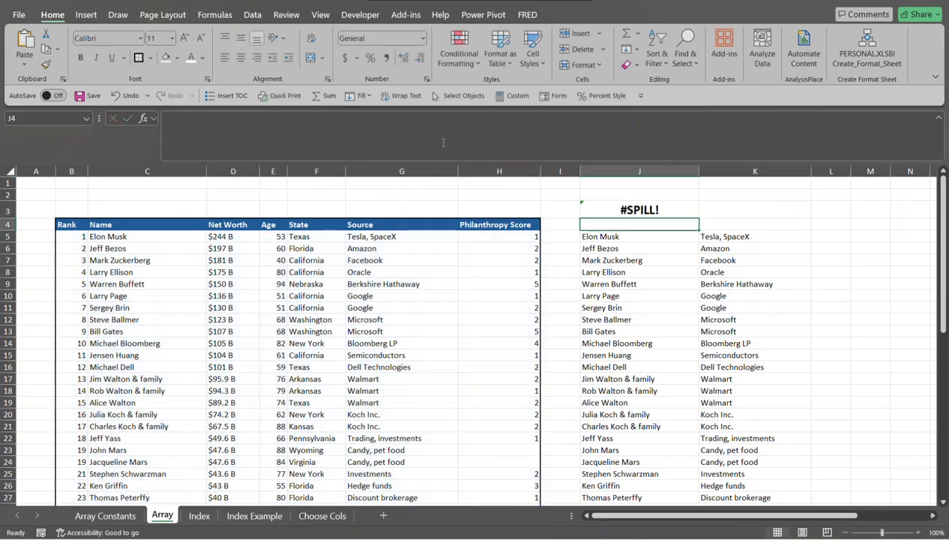
pyautogui.hotkey('ctrl', 'z')
# Change the array constant of the FILTER formula in J5 to {1,1,0,0,1,1,0} and check the spilled columns.
pyautogui.click(613, 240)
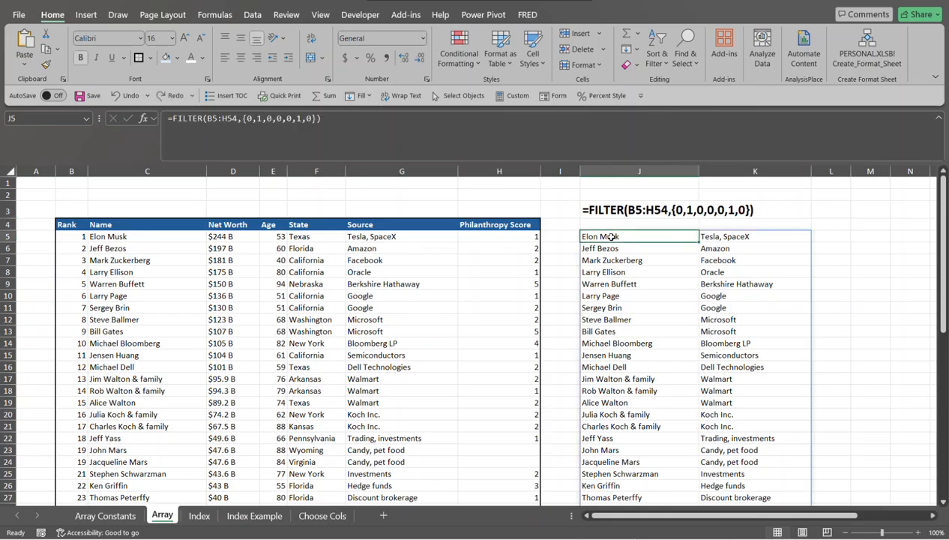
pyautogui.click(251, 118)
pyautogui.press('BackSpace')
pyautogui.write('1')
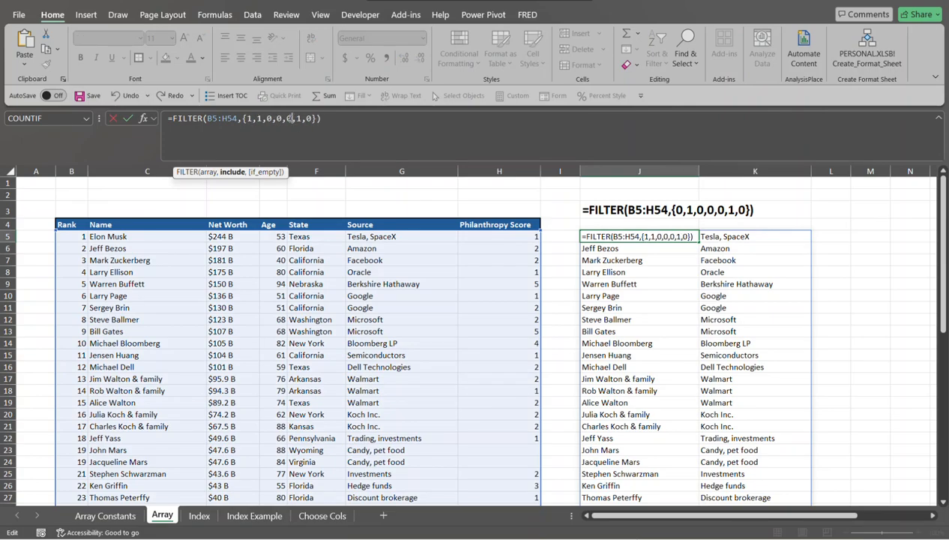
pyautogui.press('Return')
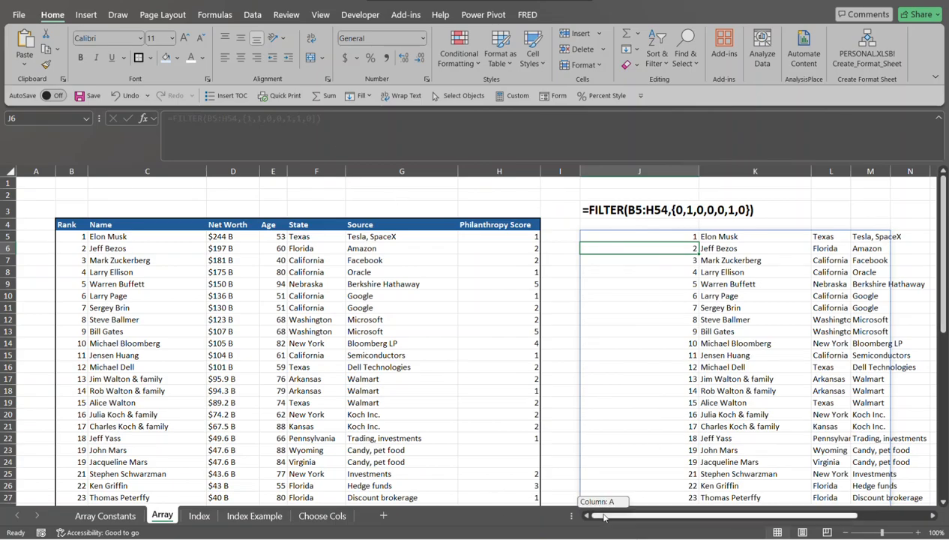
pyautogui.moveTo(604, 516); pyautogui.dragTo(672, 516)
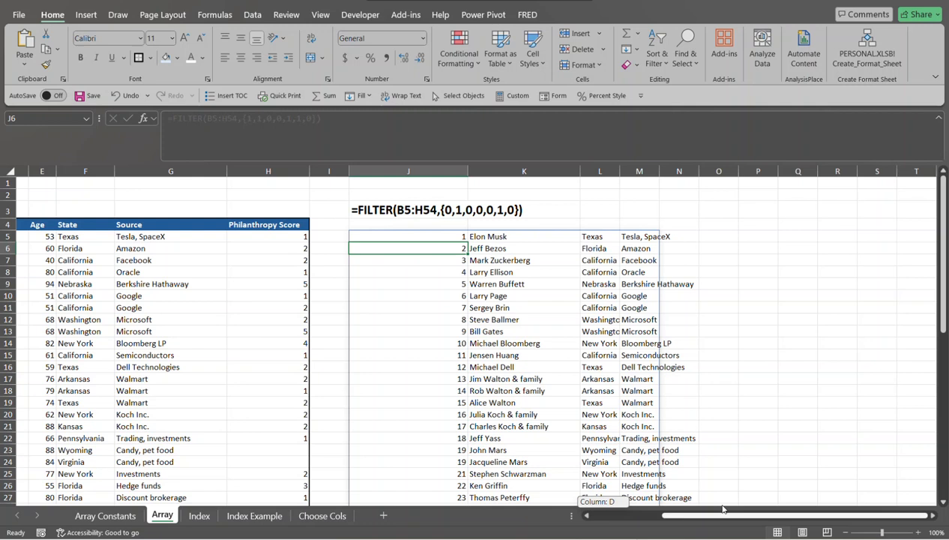
pyautogui.click(441, 235)
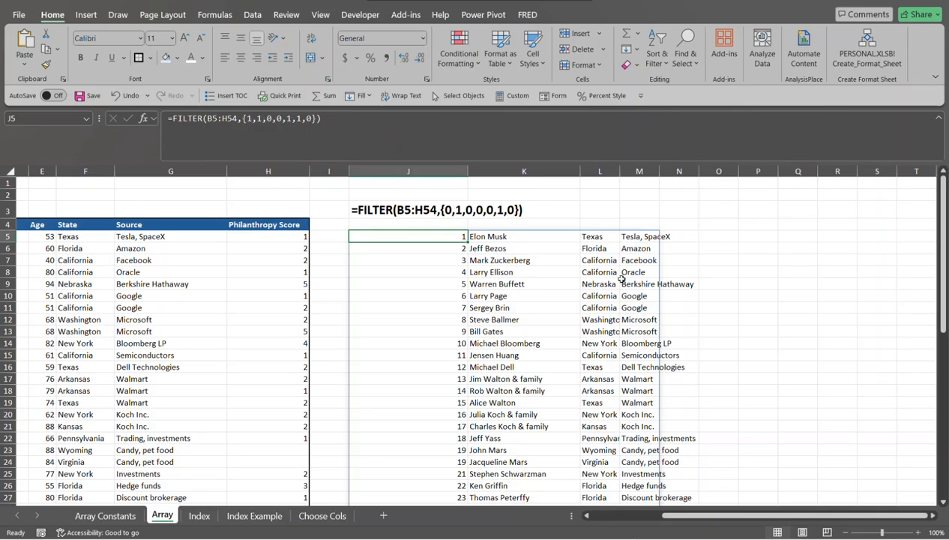
pyautogui.moveTo(679, 515); pyautogui.dragTo(569, 515)
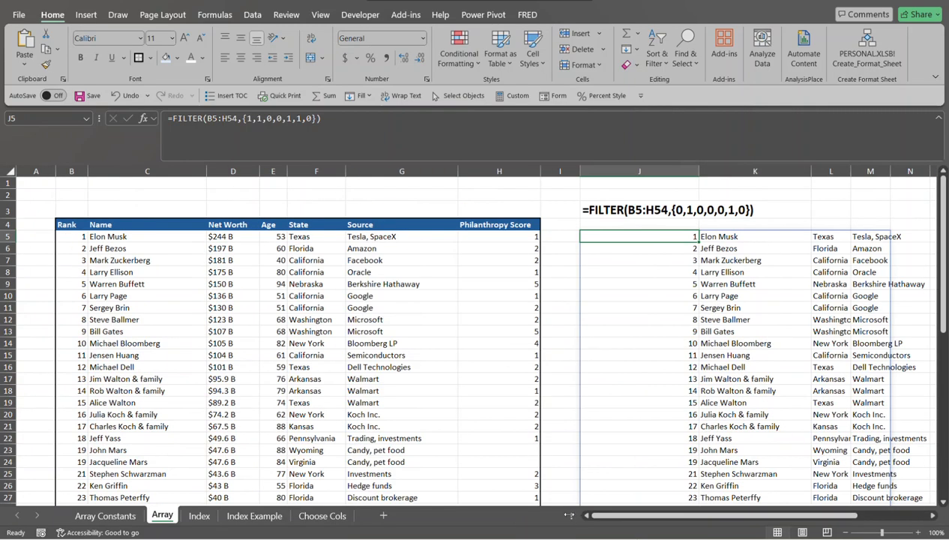
# Read the notes on the Index sheet explaining =INDEX(B5:H54,,{1,3,5}), how Excel processes it and why only the first row returns.
pyautogui.click(205, 516)
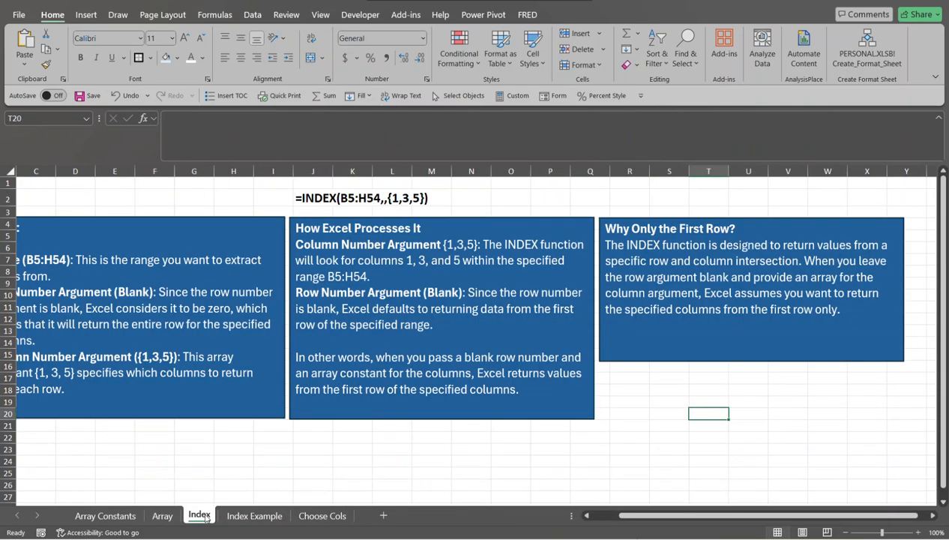
pyautogui.moveTo(634, 516); pyautogui.dragTo(597, 518)
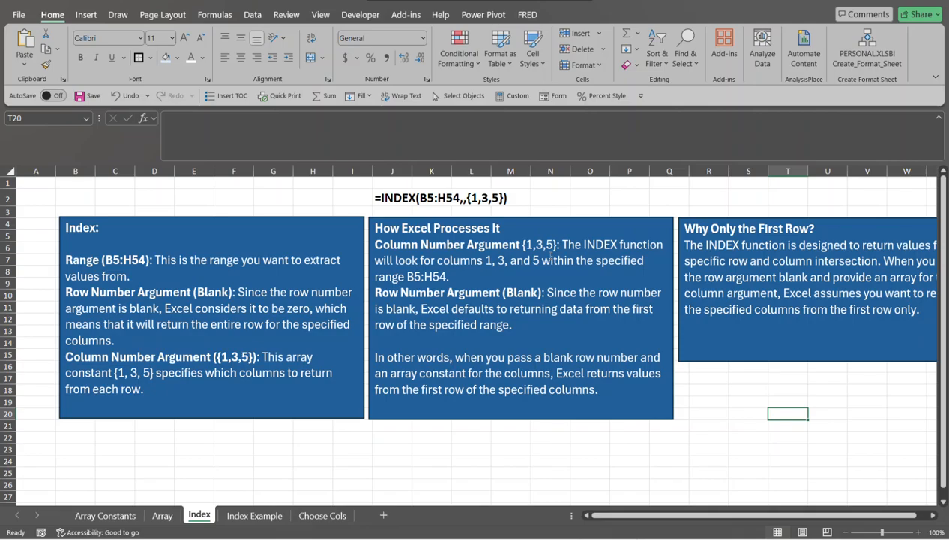
pyautogui.moveTo(862, 515); pyautogui.dragTo(892, 500)
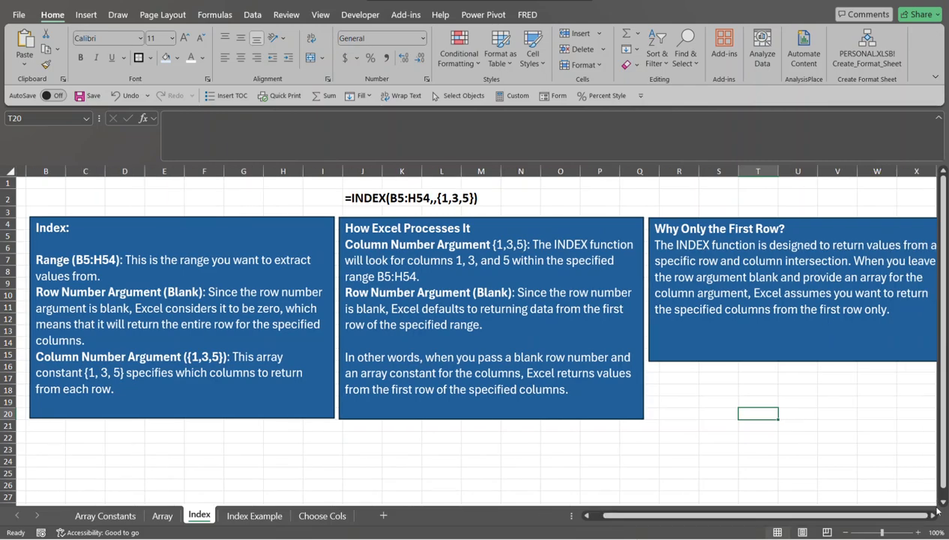
pyautogui.click(932, 516)
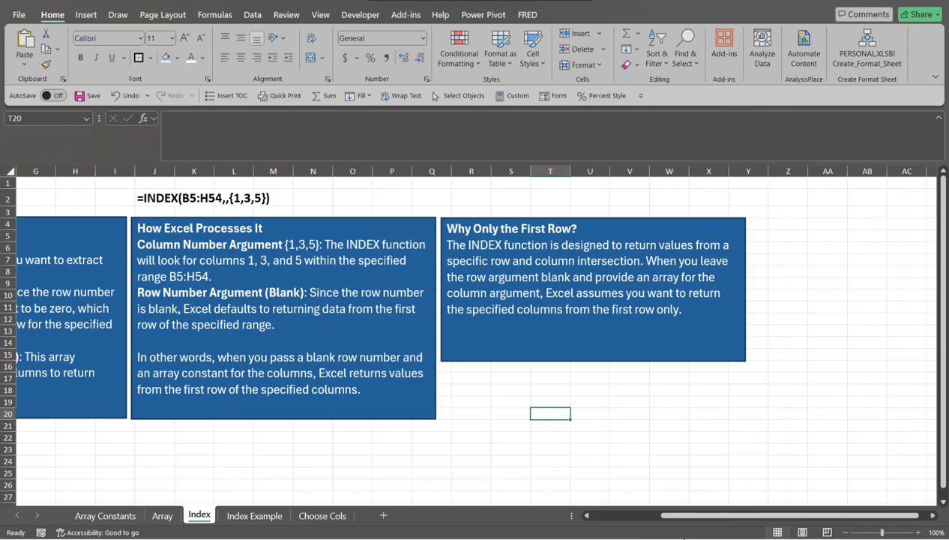
pyautogui.moveTo(677, 517); pyautogui.dragTo(163, 513)
# On the Index Example sheet, compare the INDEX formula shown in J4 with its result in J6.
pyautogui.click(243, 516)
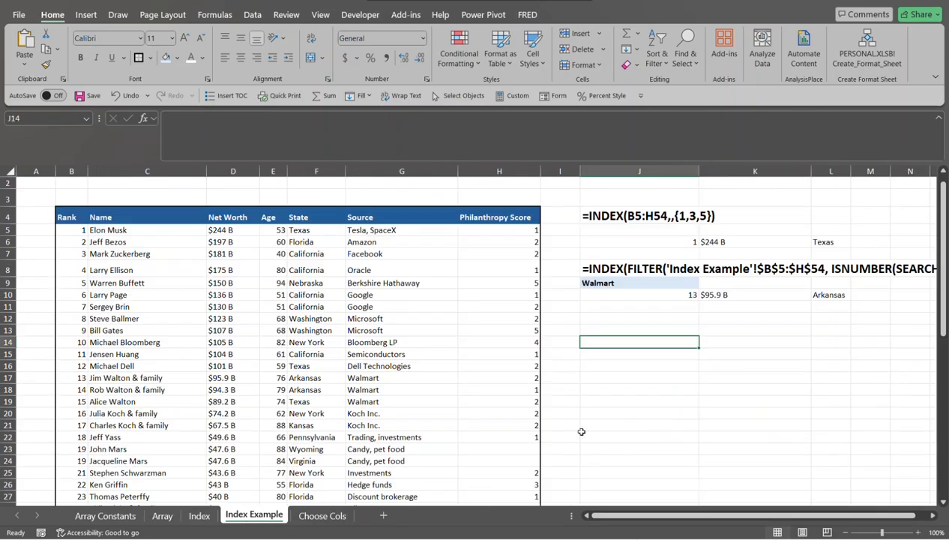
pyautogui.click(620, 217)
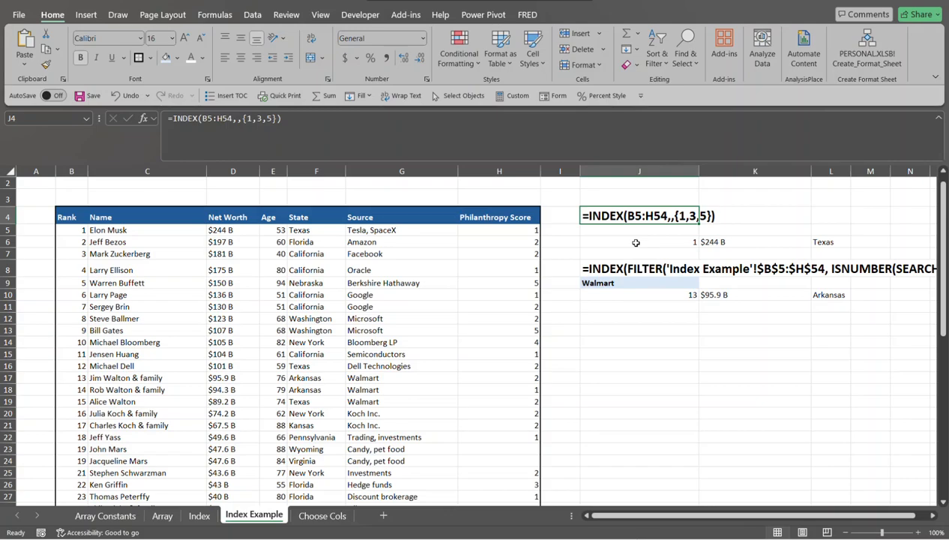
pyautogui.click(674, 238)
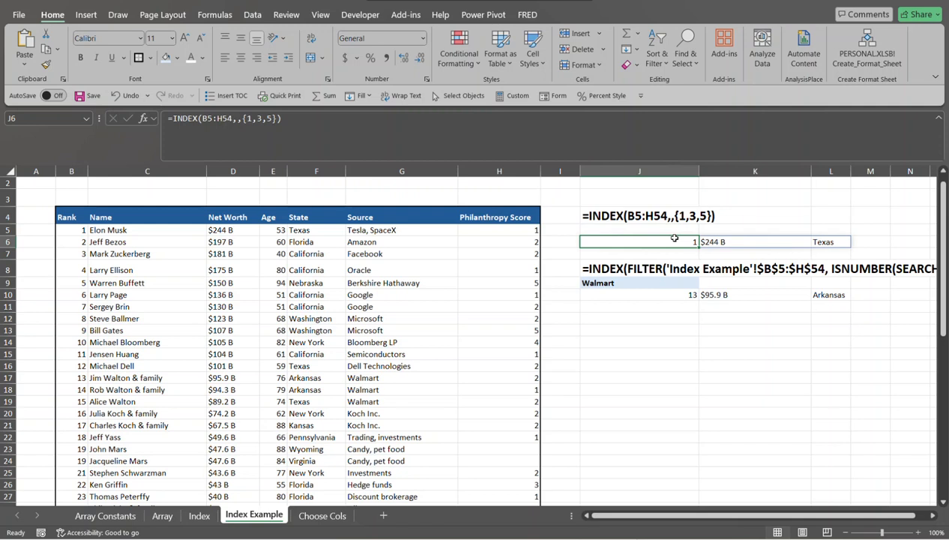
pyautogui.click(608, 215)
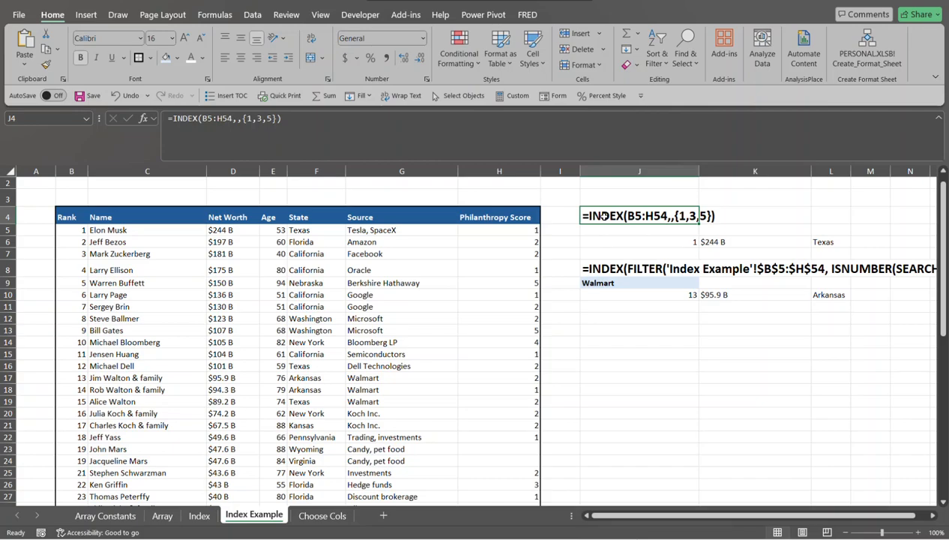
# Add column 6 to the INDEX formula in J6 so its column array constant reads {1,3,5,6}.
pyautogui.click(641, 244)
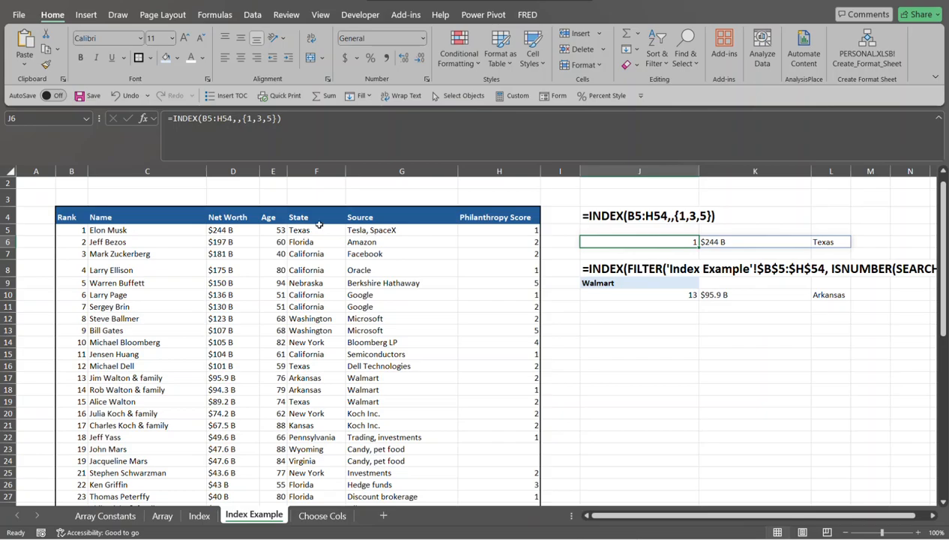
pyautogui.click(272, 125)
pyautogui.click(272, 120)
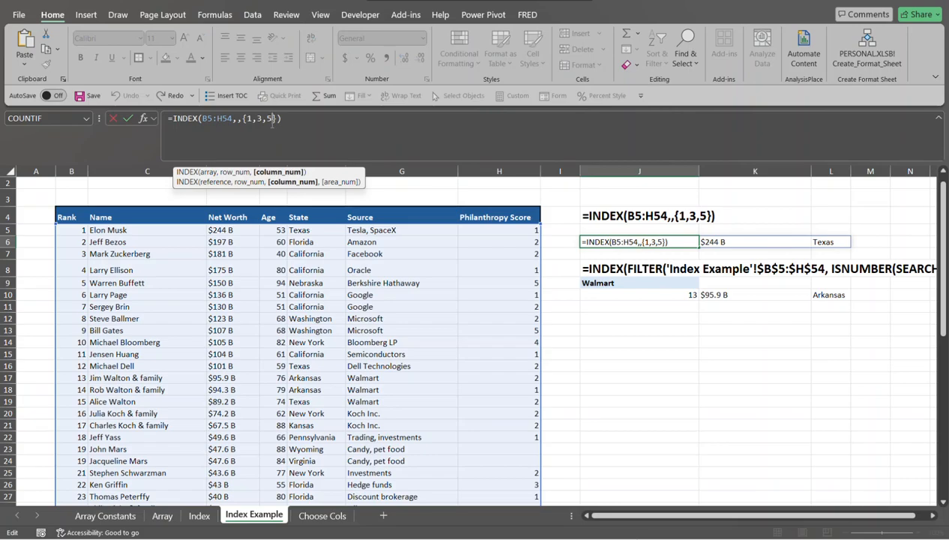
pyautogui.write(',6')
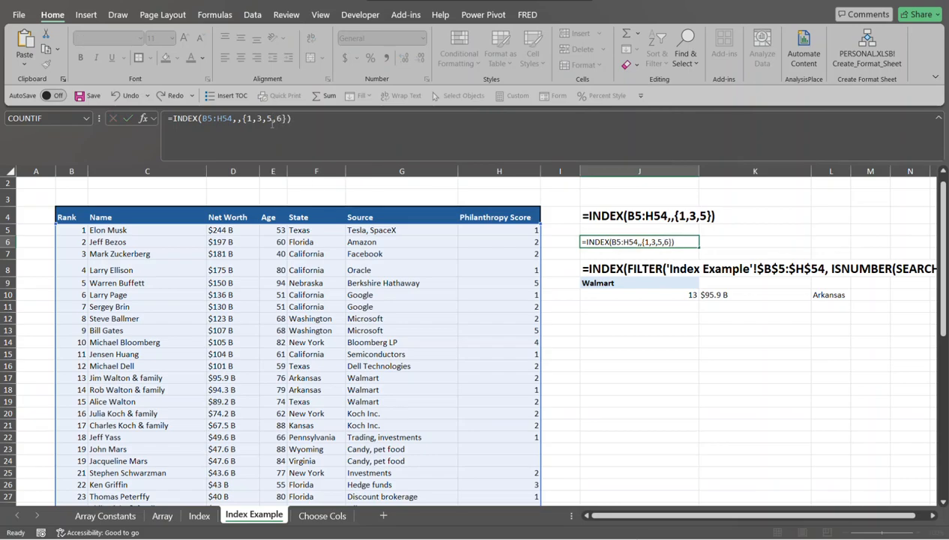
pyautogui.press('Return')
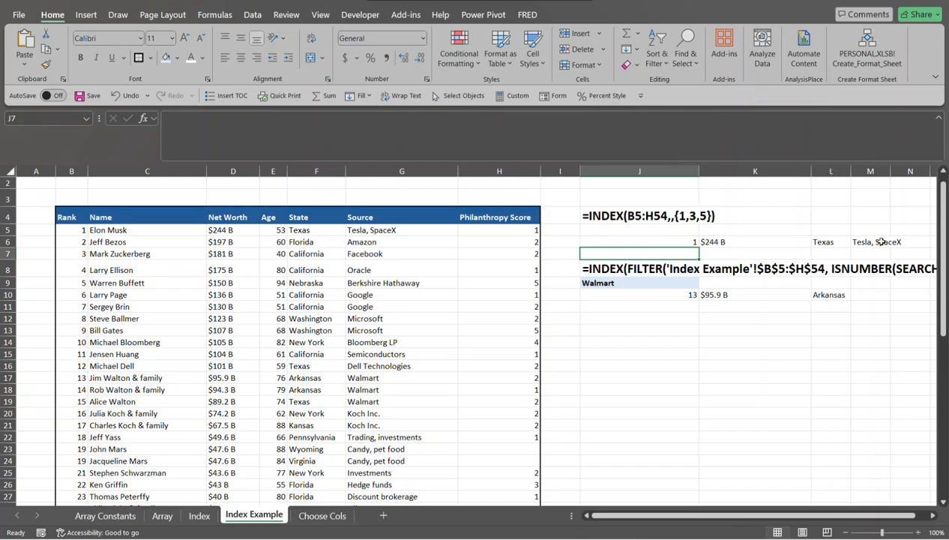
# Examine the combined INDEX and FILTER formula in J8 and its Walmart result in J10, viewing the full formula text.
pyautogui.click(592, 268)
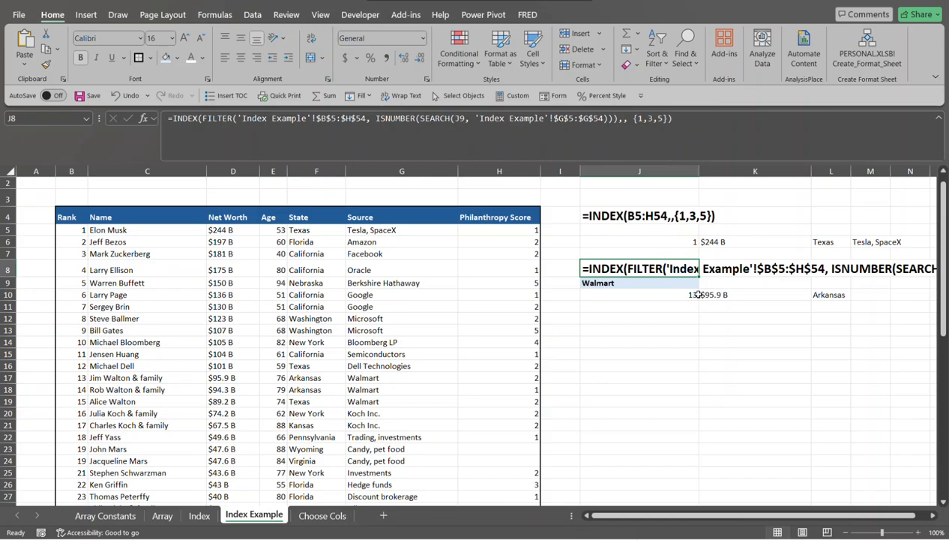
pyautogui.click(604, 298)
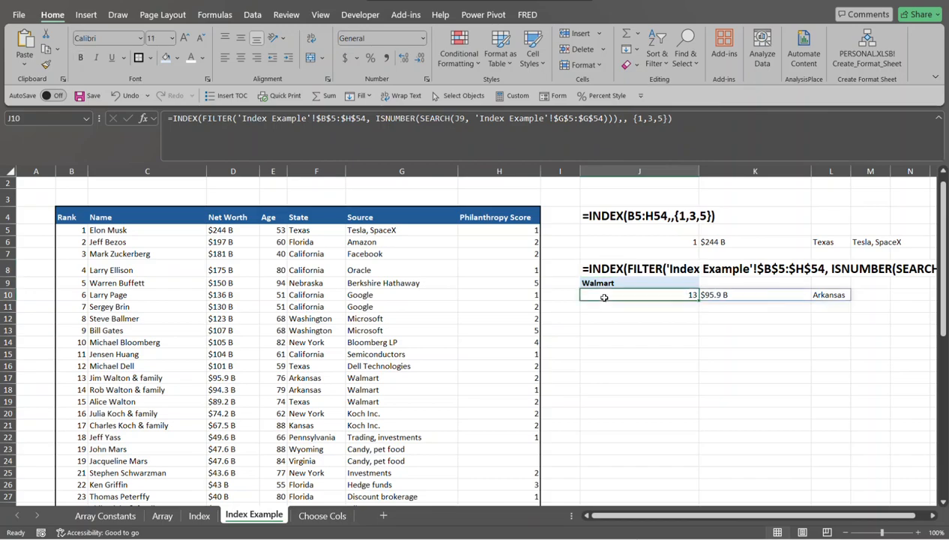
pyautogui.click(600, 332)
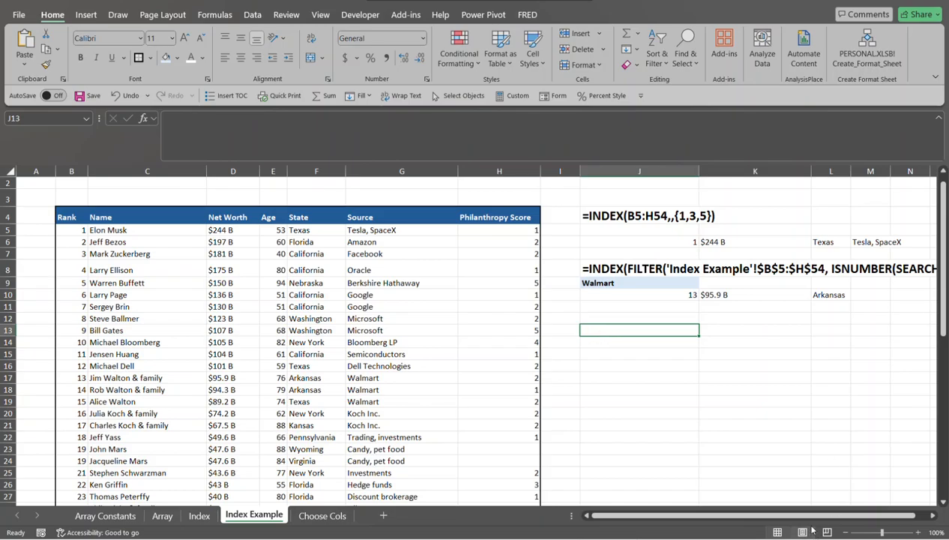
pyautogui.moveTo(815, 517); pyautogui.dragTo(869, 512)
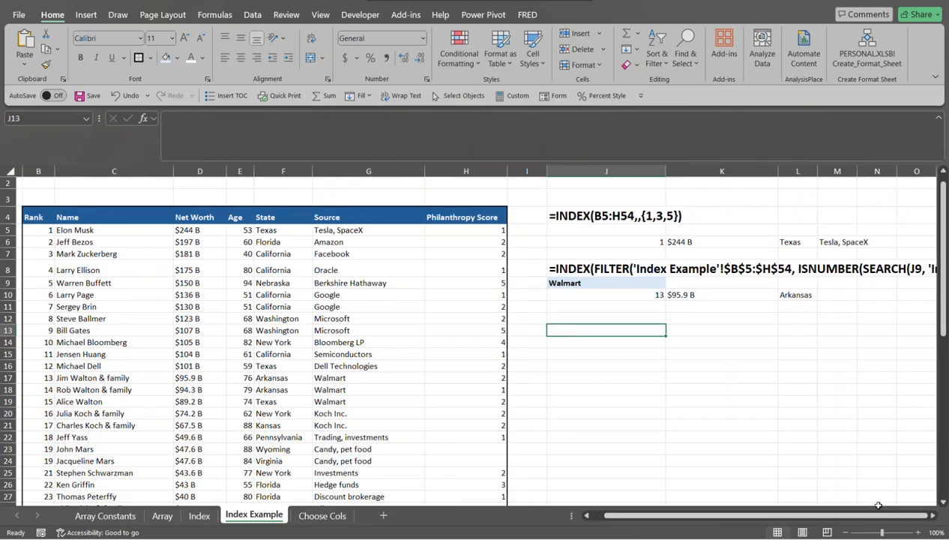
pyautogui.click(932, 518)
pyautogui.click(932, 517)
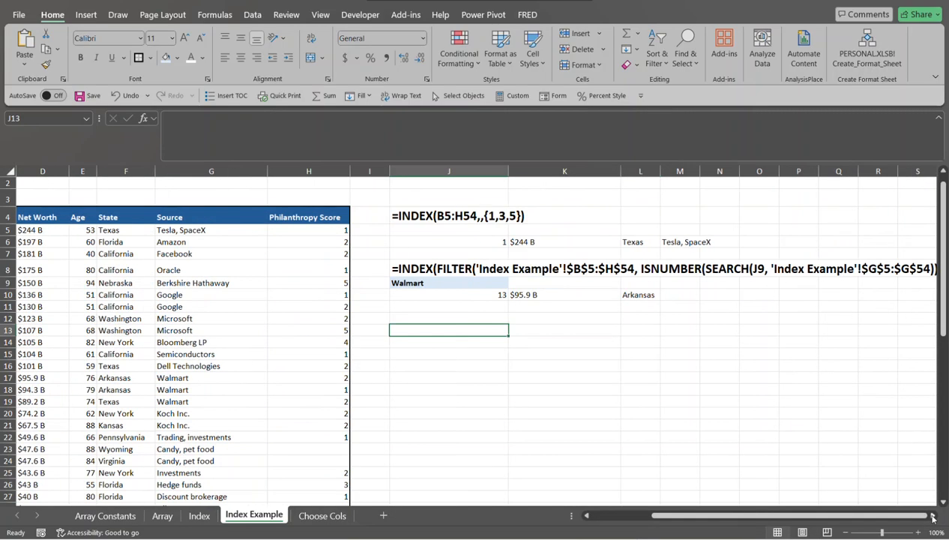
# Start a SEARCH formula in J13 with J9 as the text to find.
pyautogui.click(932, 517)
pyautogui.click(932, 517)
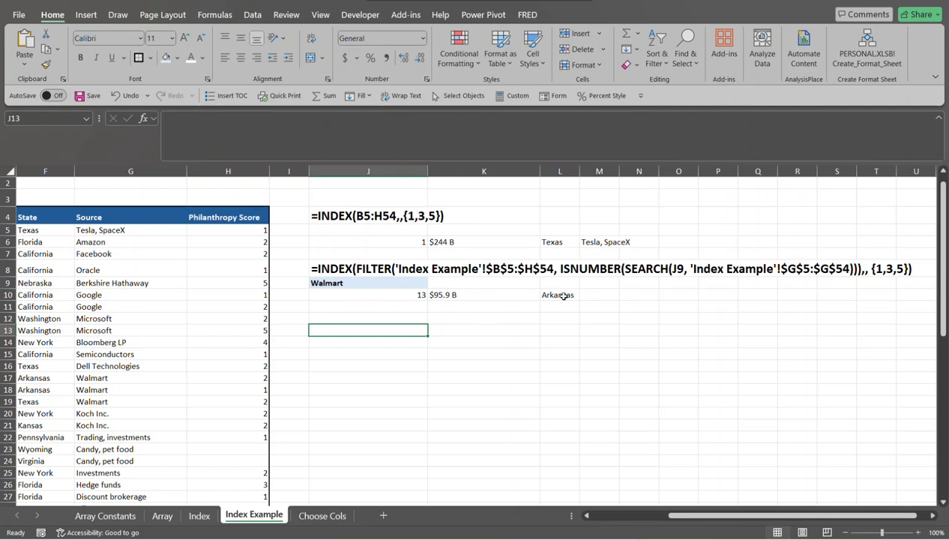
pyautogui.doubleClick(339, 335)
pyautogui.write('=s')
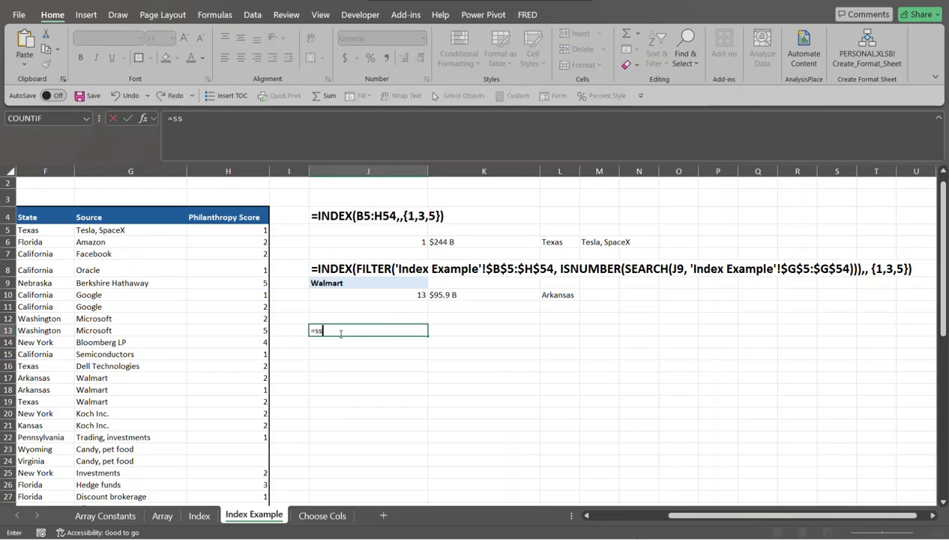
pyautogui.write('earch')
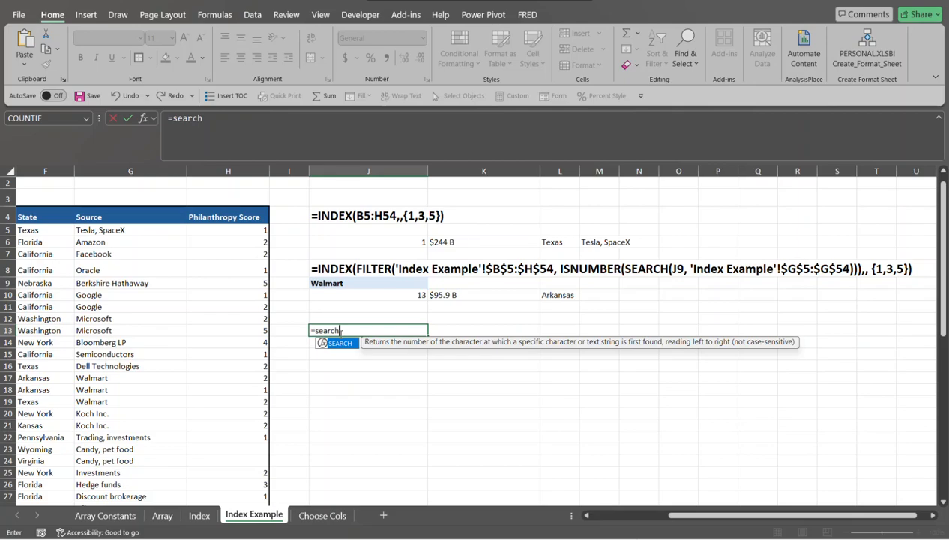
pyautogui.press('Tab')
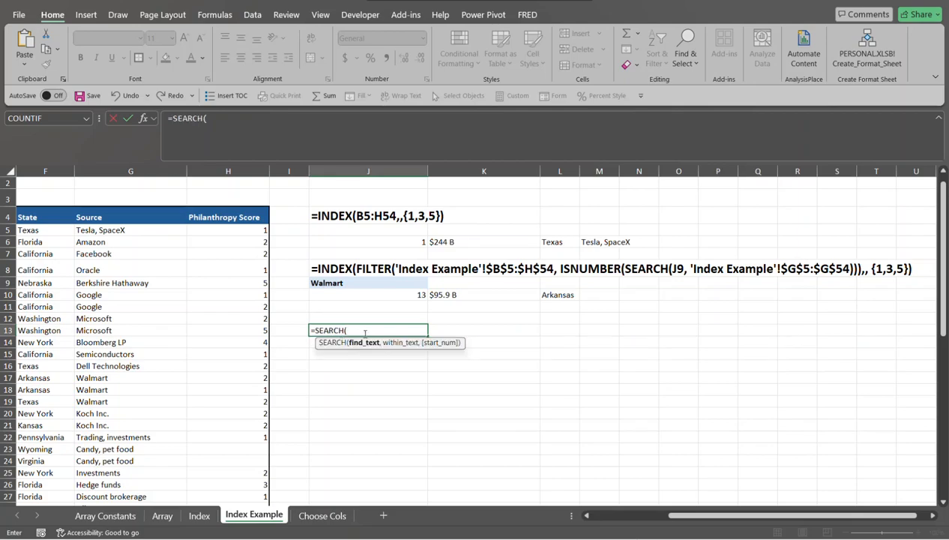
pyautogui.click(337, 294)
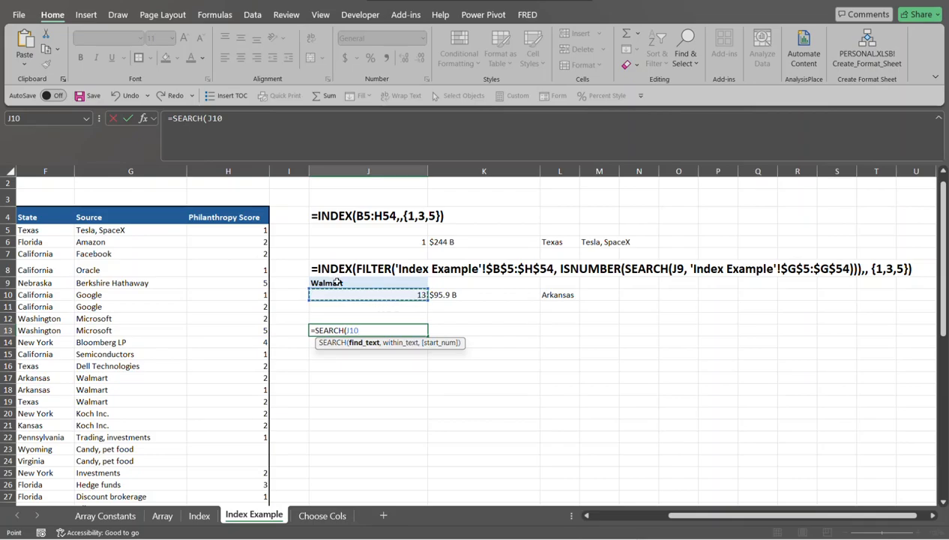
pyautogui.click(337, 281)
pyautogui.write(',')
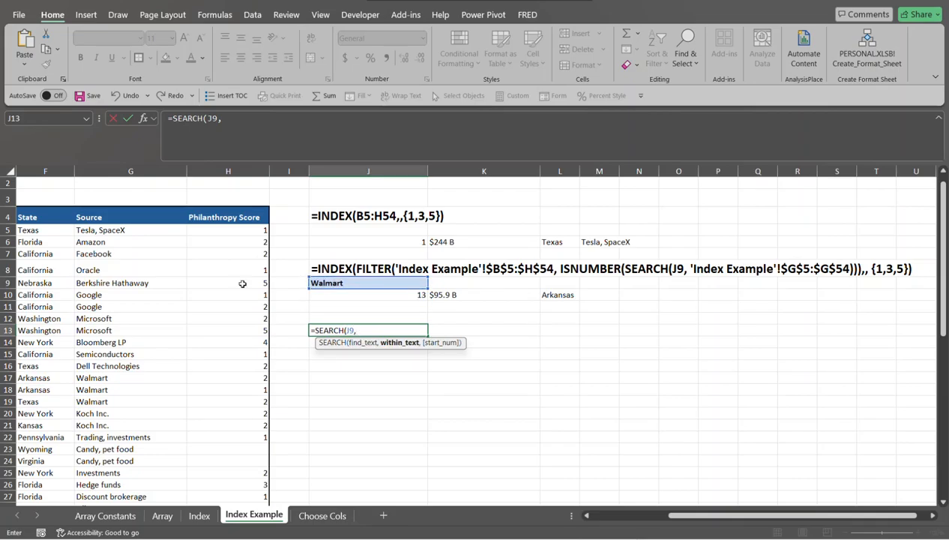
# Set Source cells G5:G54 as the text to search within and complete the SEARCH formula in J13.
pyautogui.click(107, 231)
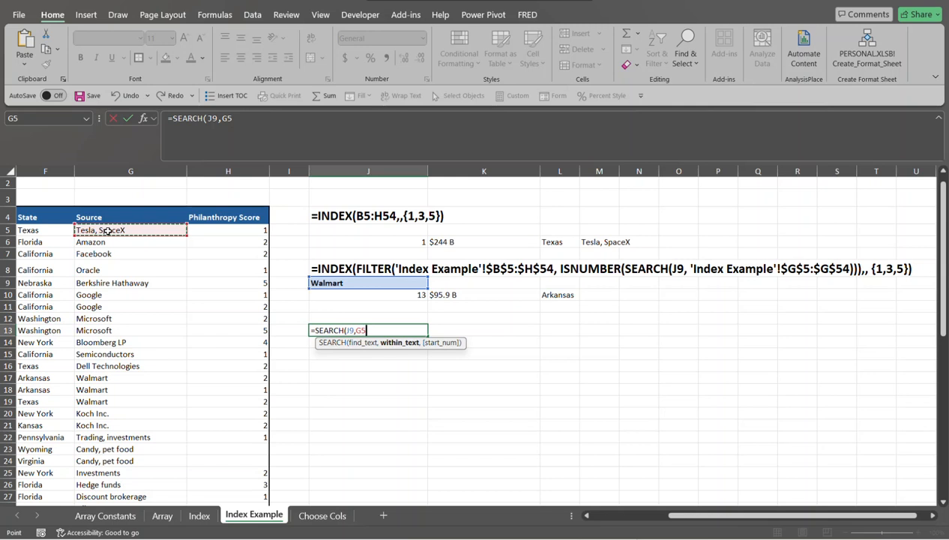
pyautogui.hotkey('ctrl', 'shift', 'Down')
pyautogui.scroll(9, 107, 231)
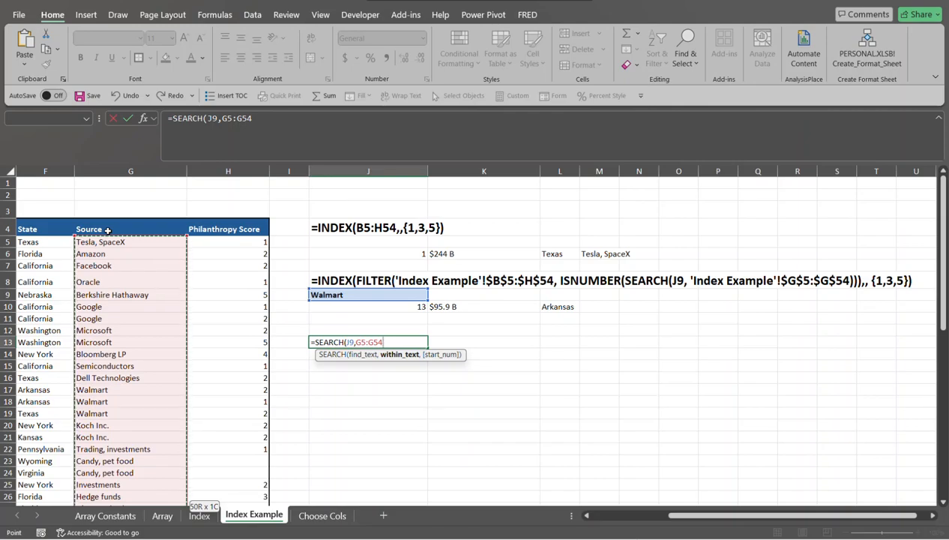
pyautogui.write(')')
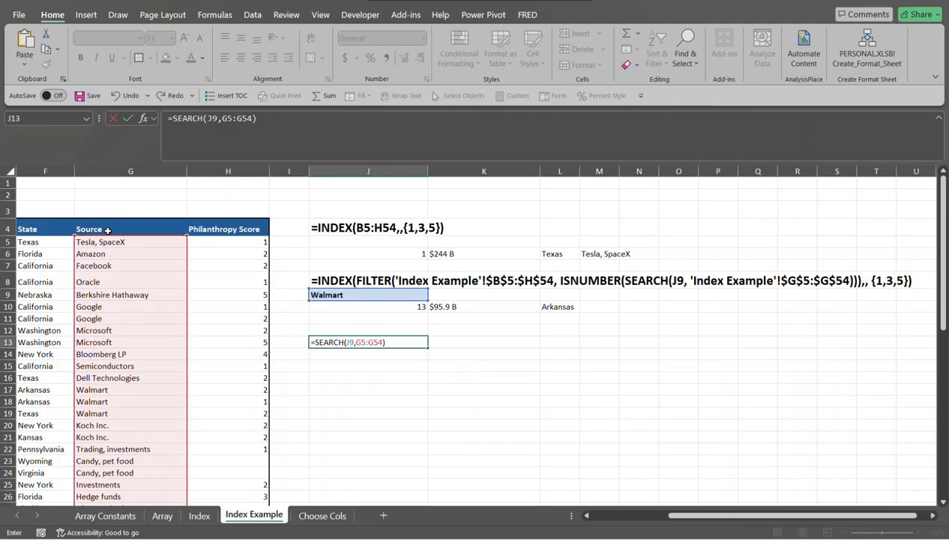
pyautogui.press('Return')
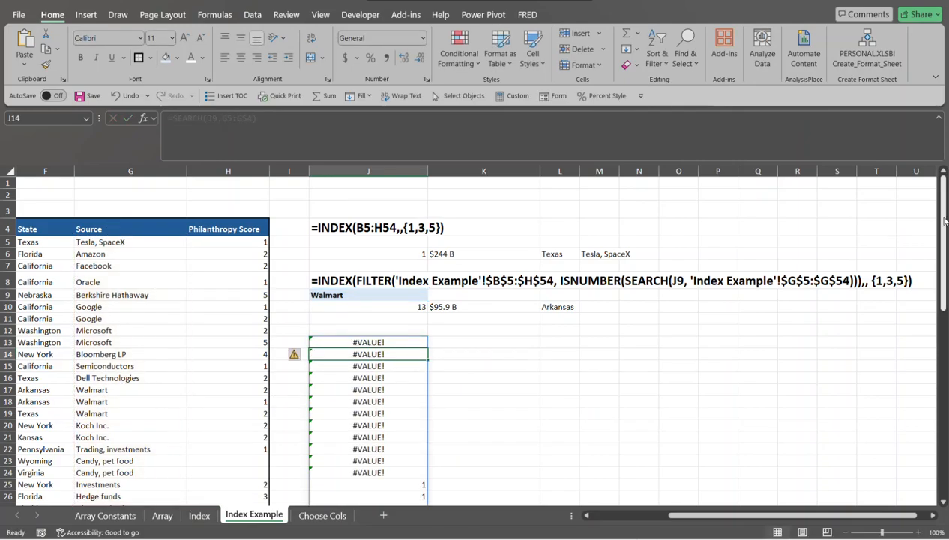
# Wrap the SEARCH formula in J13 in ISNUMBER so it reads =ISNUMBER(SEARCH(J9,G5:G54)).
pyautogui.moveTo(941, 217)
pyautogui.mouseDown()
pyautogui.moveTo(937, 418)
pyautogui.moveTo(945, 233)
pyautogui.mouseUp()
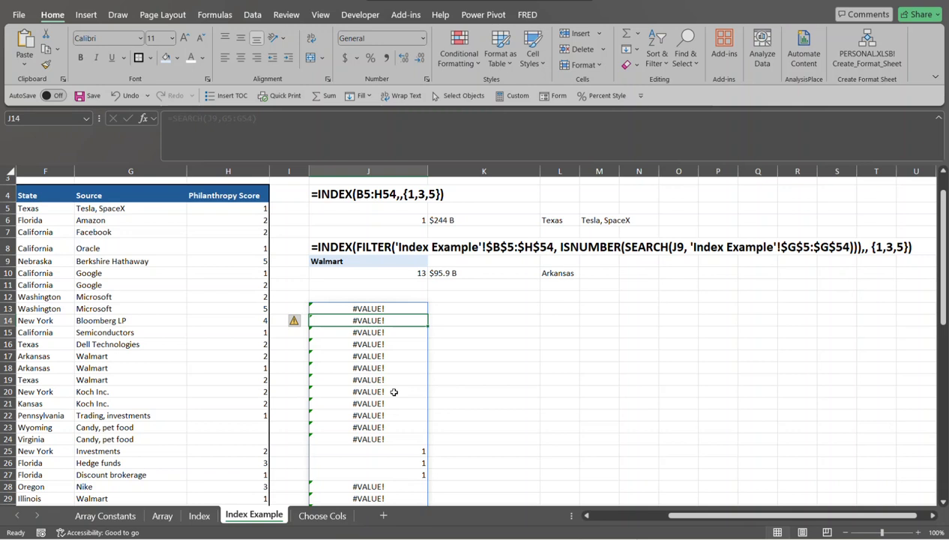
pyautogui.click(377, 309)
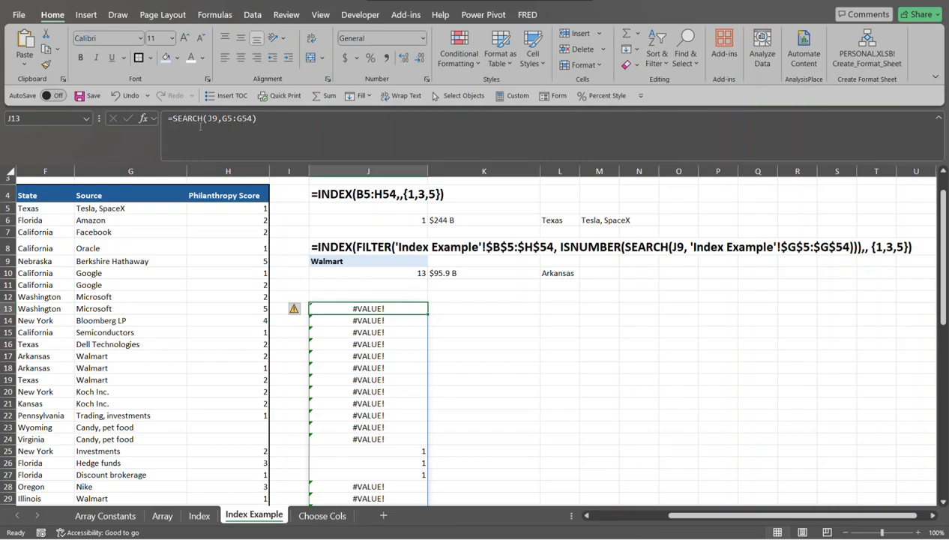
pyautogui.click(171, 118)
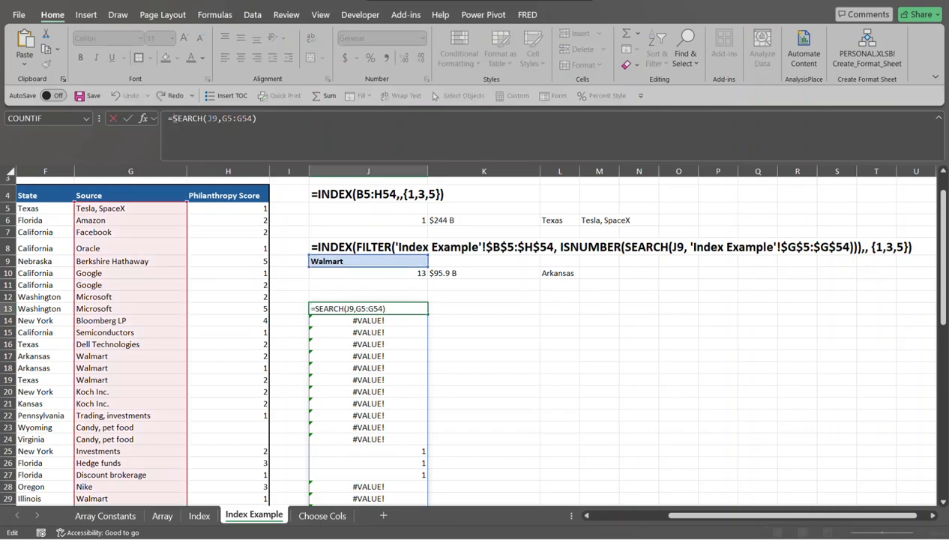
pyautogui.write('isnum')
pyautogui.press('Tab')
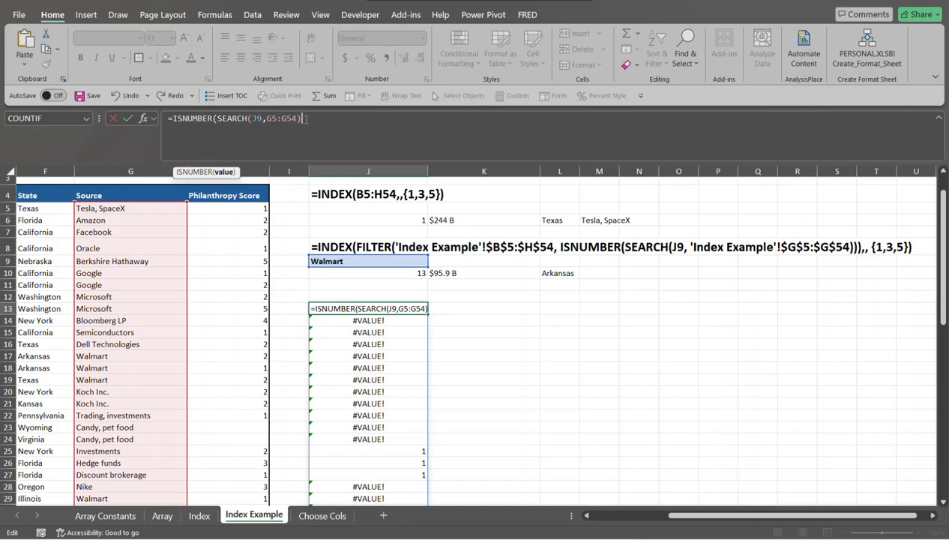
pyautogui.write(')')
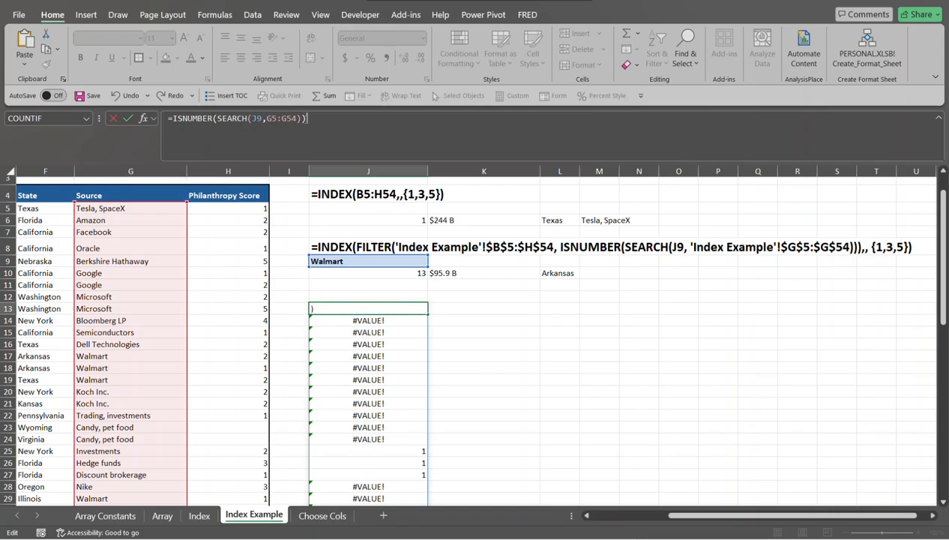
pyautogui.press('Return')
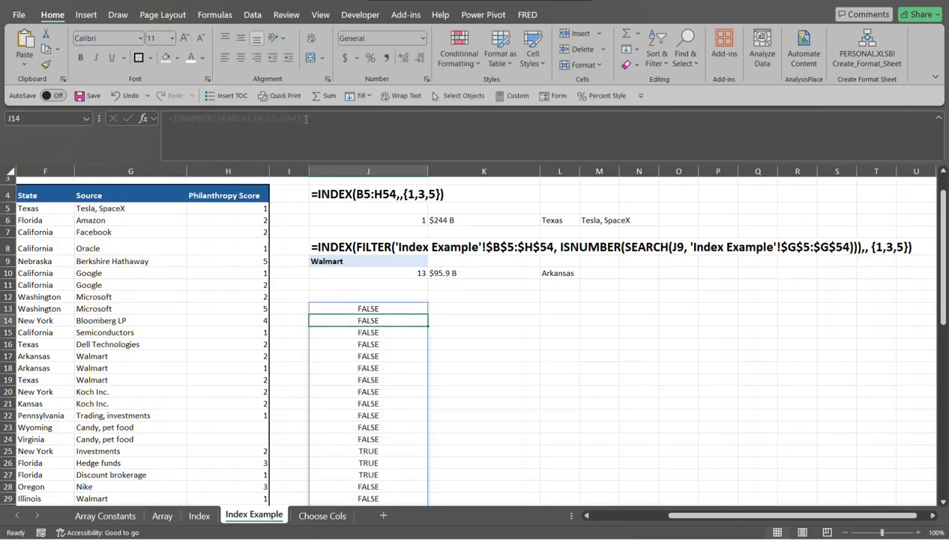
# Add an opening FILTER function before ISNUMBER in the J13 formula and a comma at its end.
pyautogui.moveTo(943, 236)
pyautogui.mouseDown()
pyautogui.moveTo(946, 412)
pyautogui.moveTo(944, 220)
pyautogui.mouseUp()
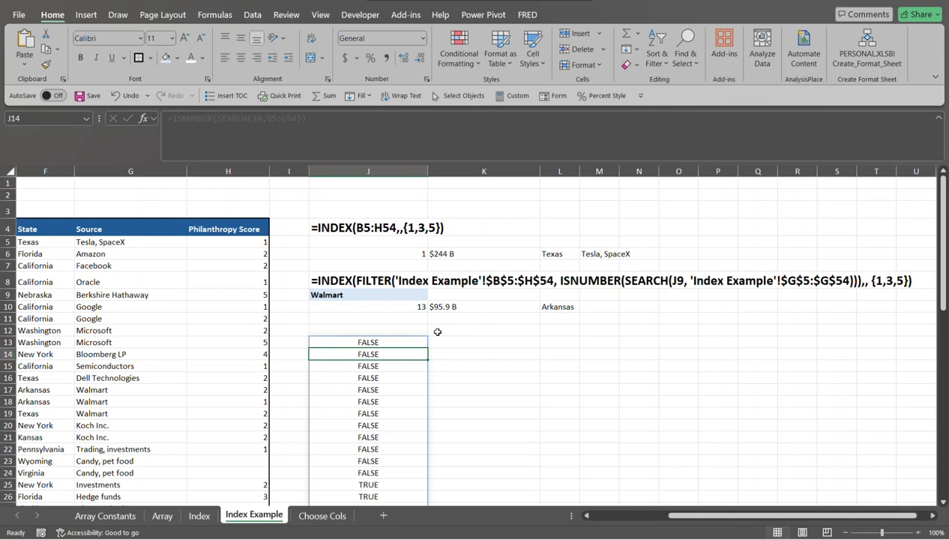
pyautogui.click(348, 339)
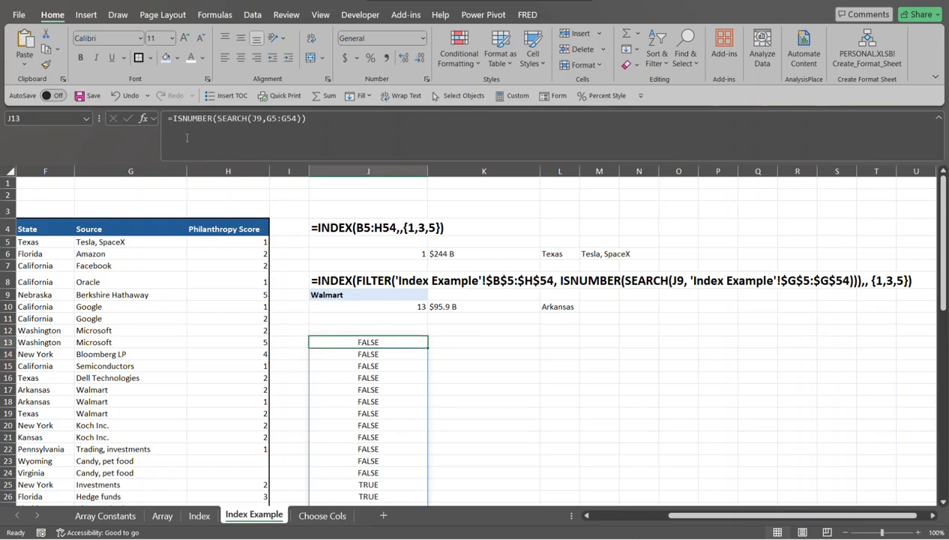
pyautogui.click(172, 118)
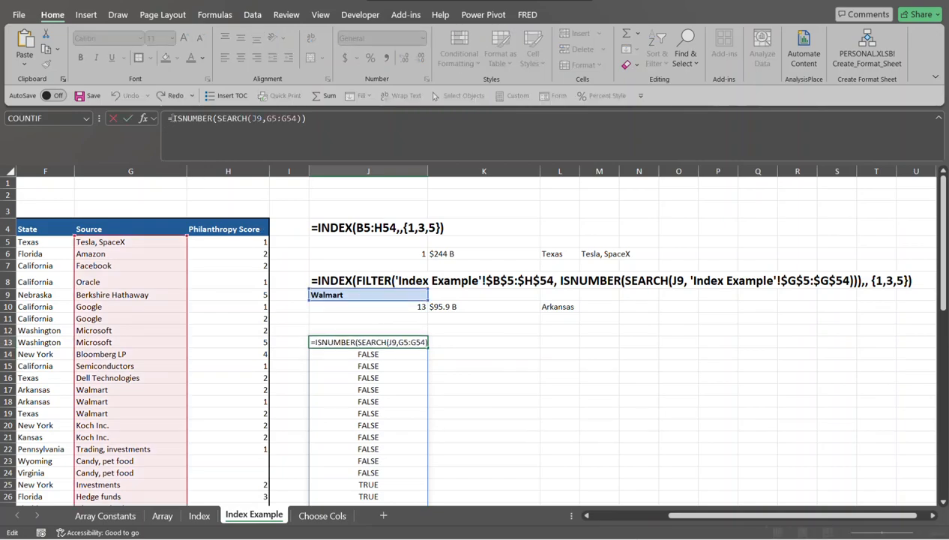
pyautogui.write('FILTER(')
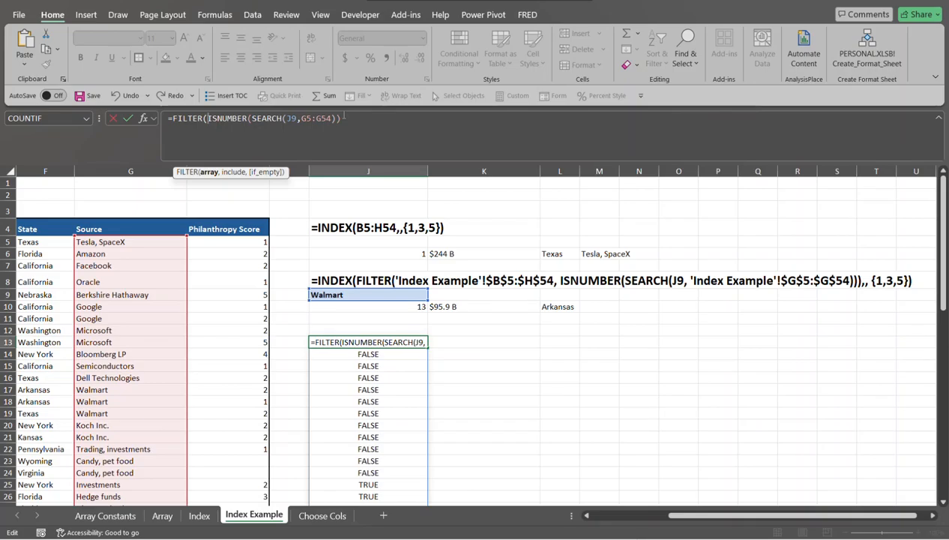
pyautogui.click(344, 118)
pyautogui.write(',')
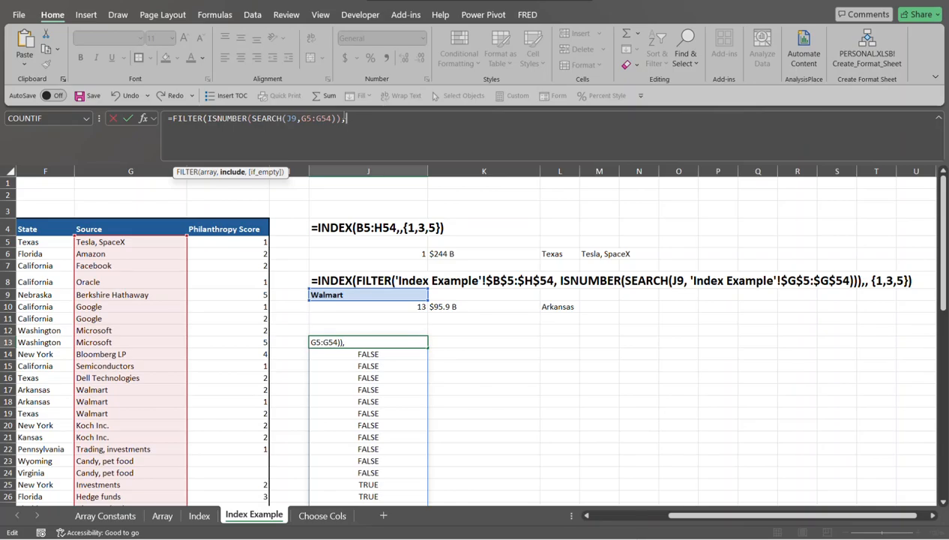
# Insert B5:H54 as the FILTER array argument, separated by a comma from the ISNUMBER condition.
pyautogui.click(208, 119)
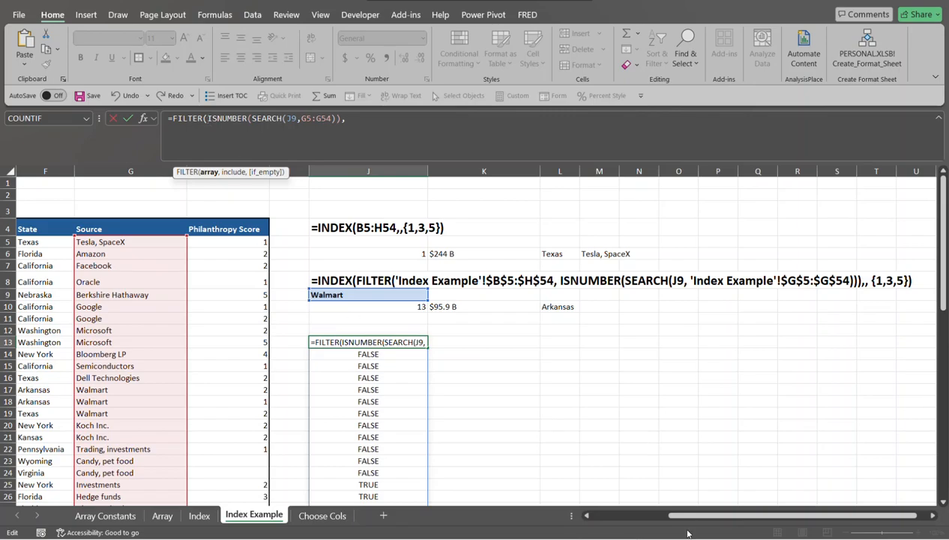
pyautogui.moveTo(684, 516); pyautogui.dragTo(674, 516)
pyautogui.click(79, 240)
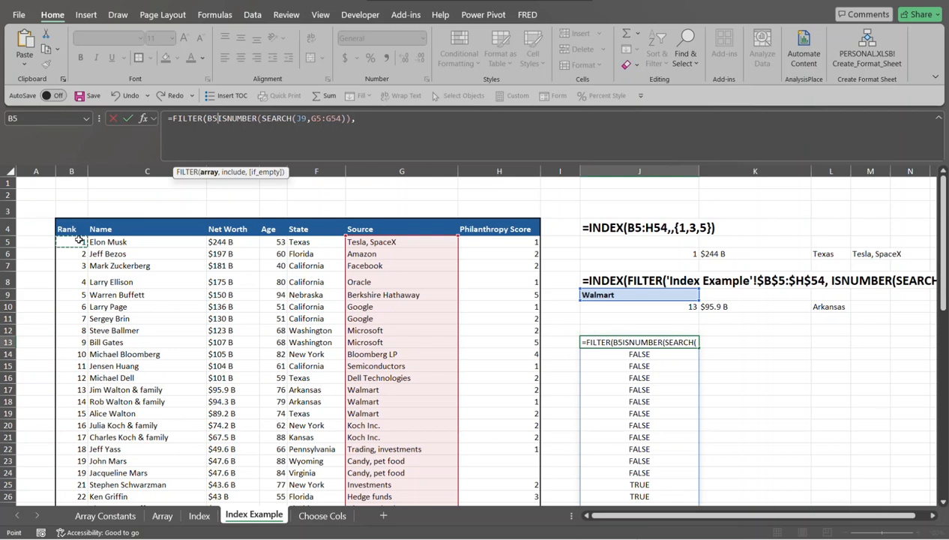
pyautogui.hotkey('ctrl', 'shift', 'Down')
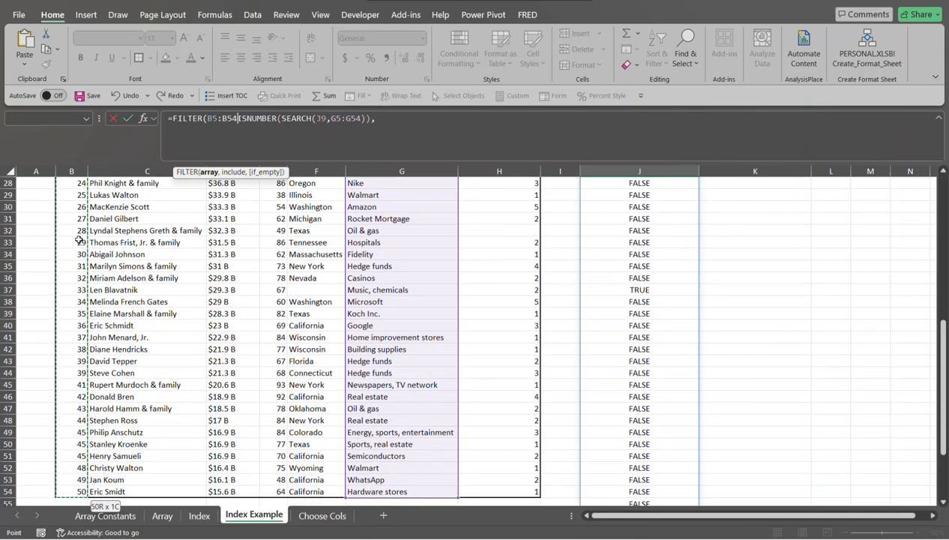
pyautogui.hotkey('ctrl', 'shift', 'Right')
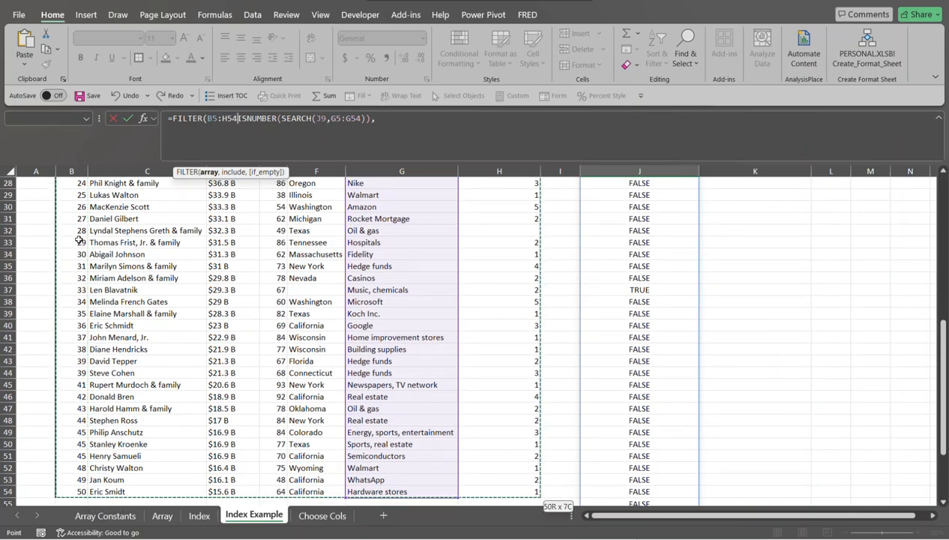
pyautogui.scroll(9, 78, 240)
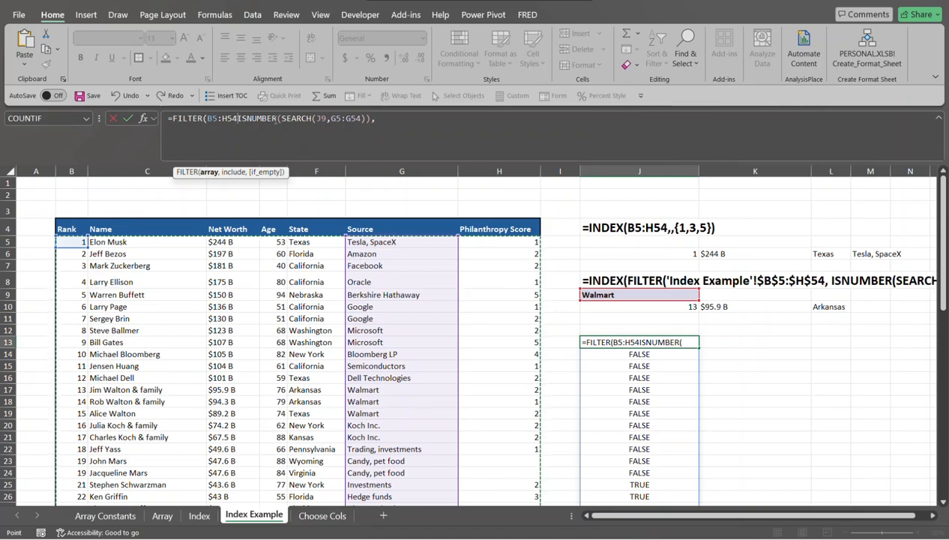
pyautogui.click(239, 117)
pyautogui.write(',')
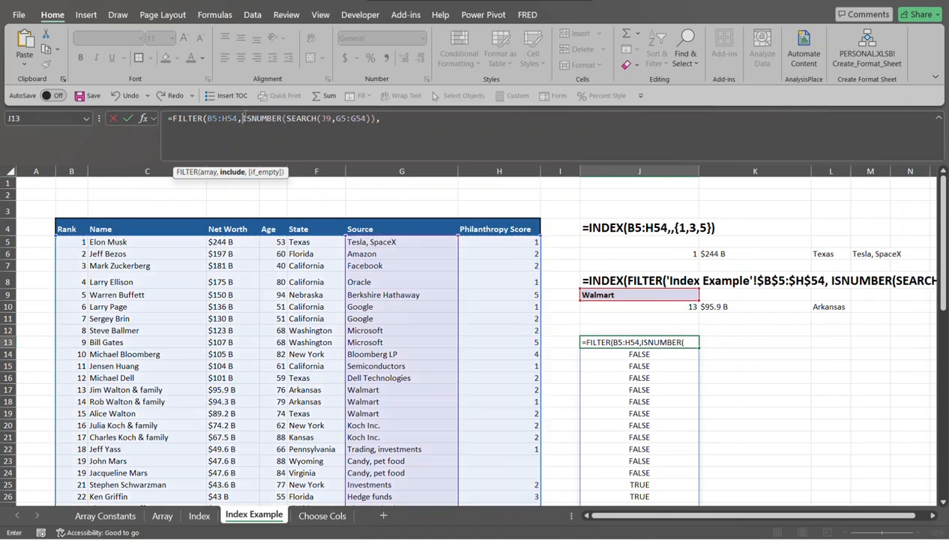
# Remove the trailing comma and close the formula in J13 as =FILTER(B5:H54,ISNUMBER(SEARCH(J9,G5:G54))).
pyautogui.click(398, 116)
pyautogui.press('BackSpace')
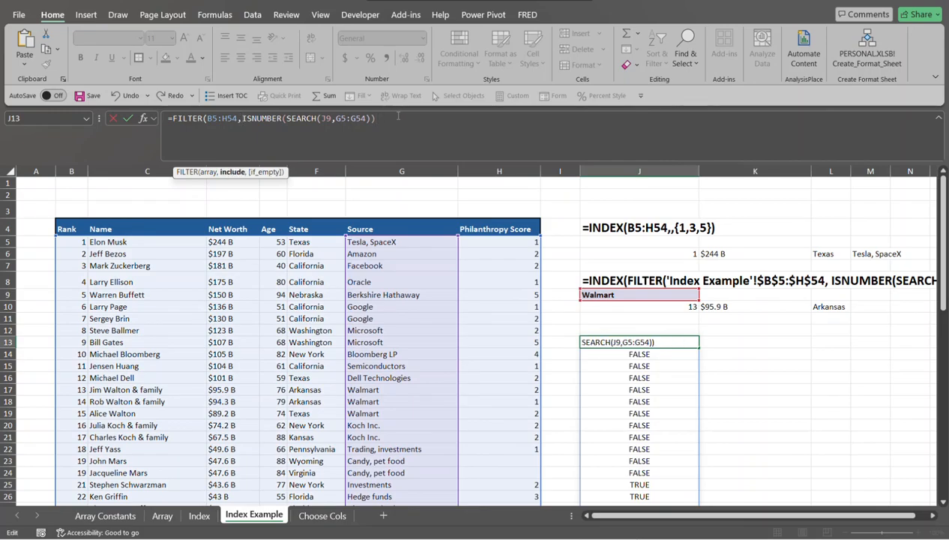
pyautogui.write(')')
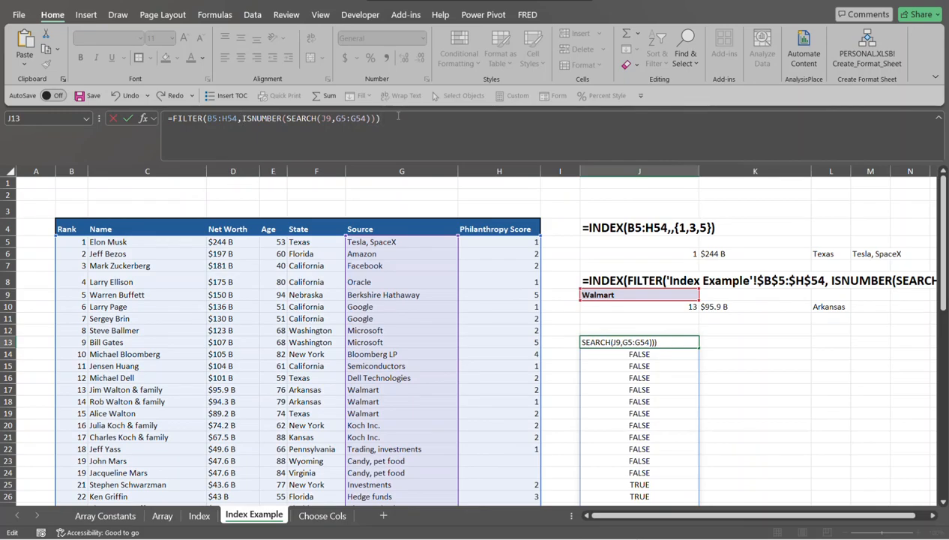
pyautogui.press('Return')
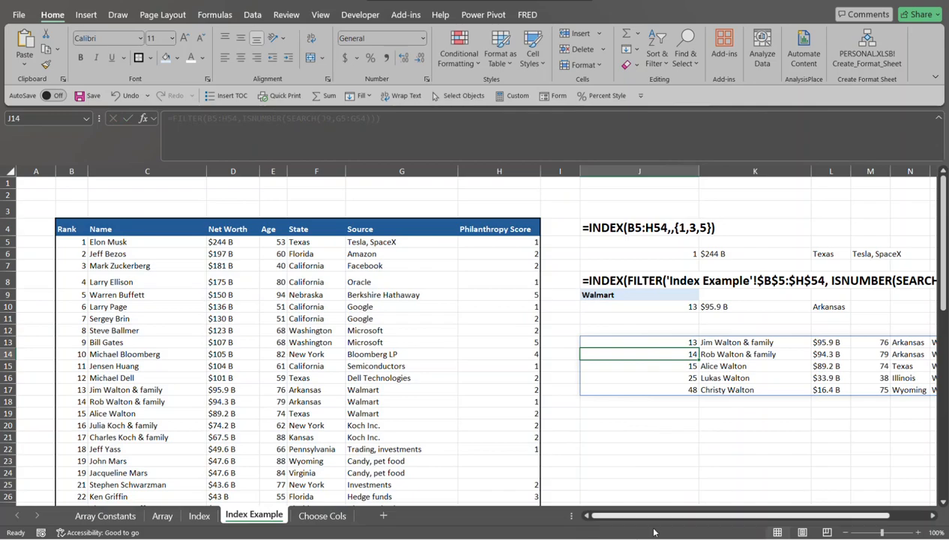
# Insert an opening INDEX function directly before FILTER in the J13 formula.
pyautogui.moveTo(632, 515); pyautogui.dragTo(784, 518)
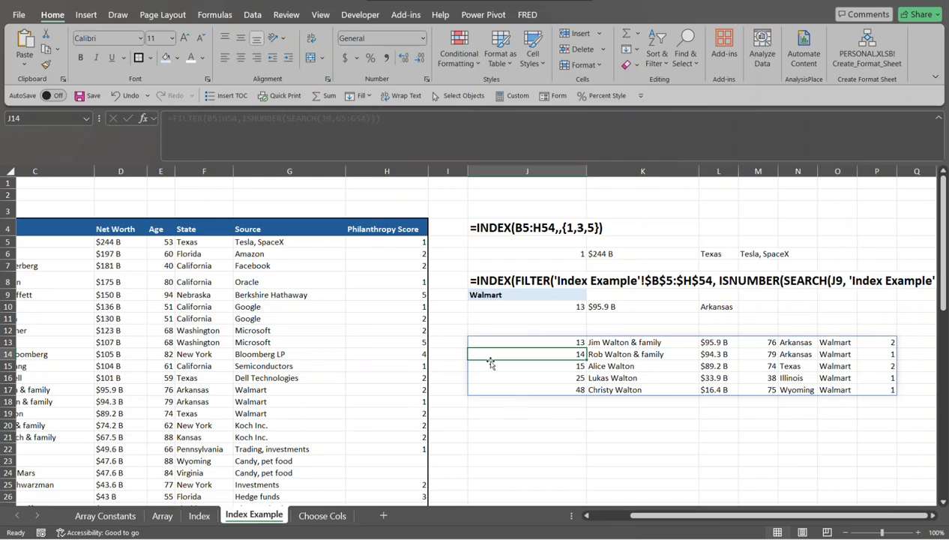
pyautogui.click(474, 341)
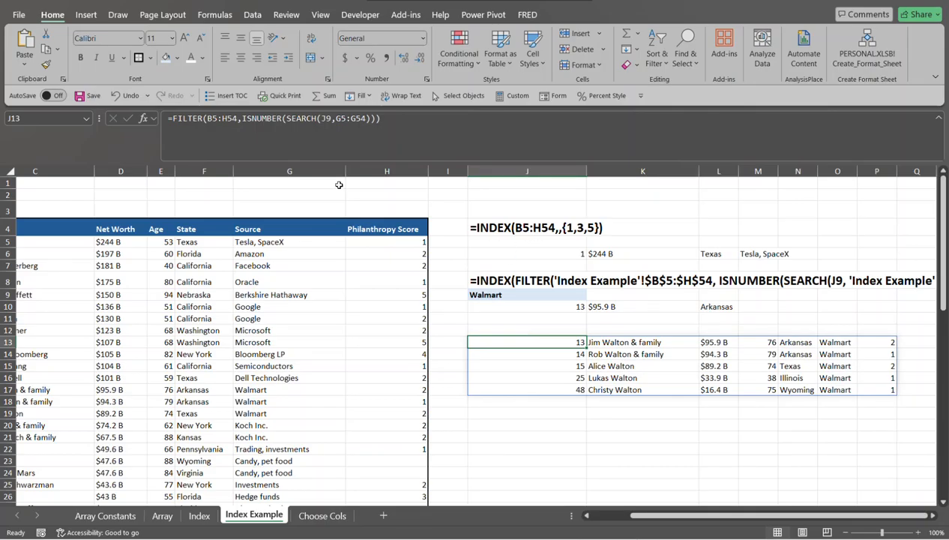
pyautogui.click(171, 117)
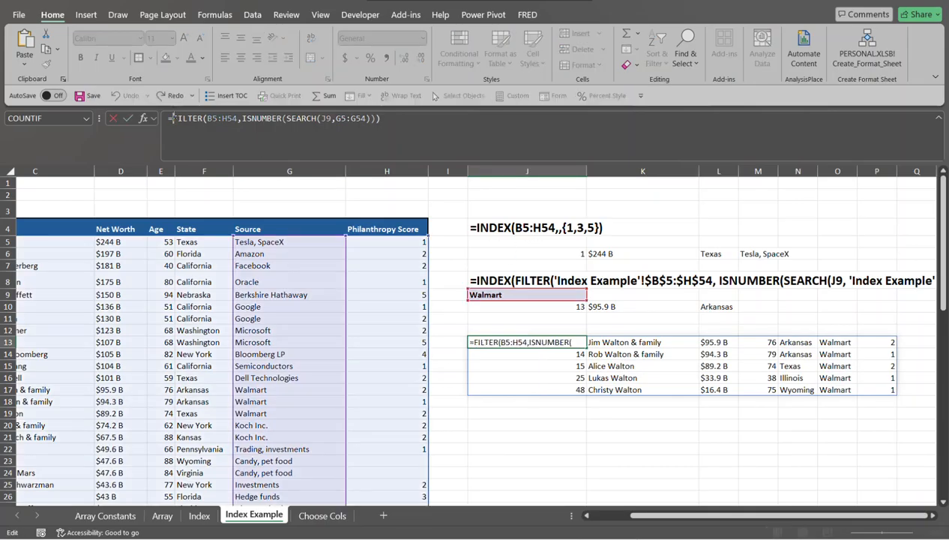
pyautogui.press('BackSpace')
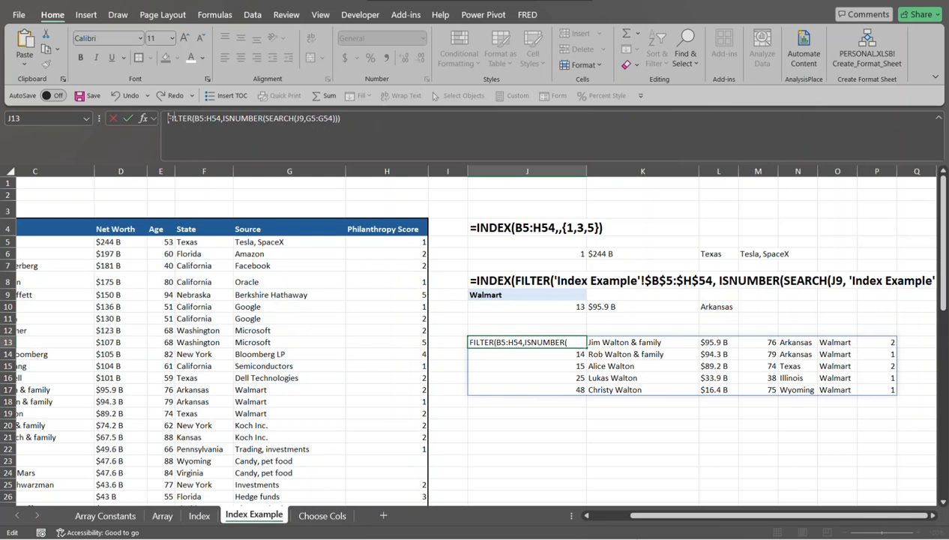
pyautogui.write('=')
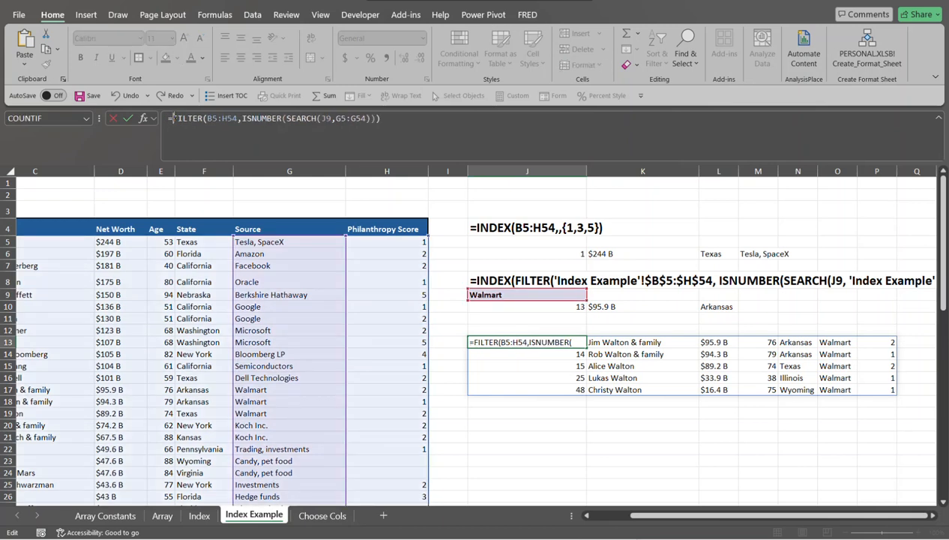
pyautogui.write('INDEX(')
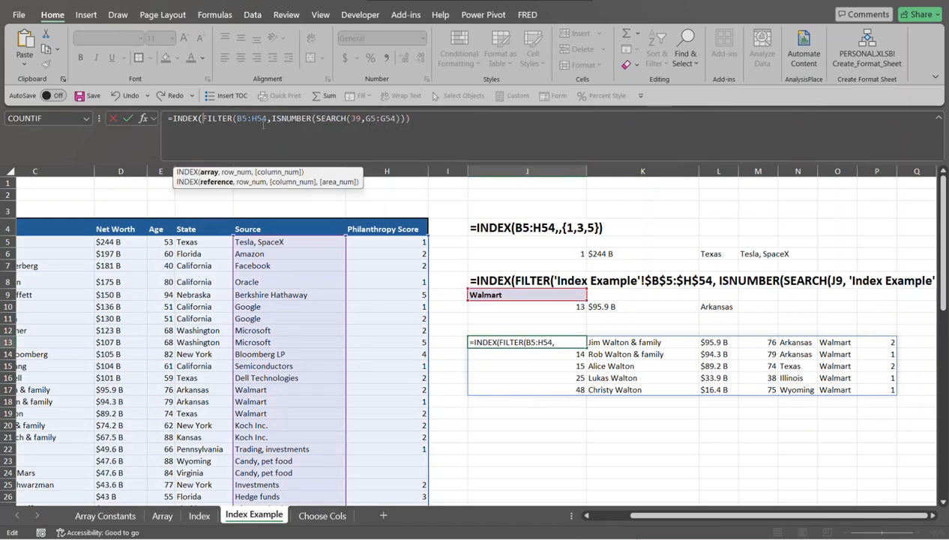
# Finish the INDEX formula in J13 with a blank row argument and the column array constant {1,3,5}.
pyautogui.click(412, 117)
pyautogui.write(')')
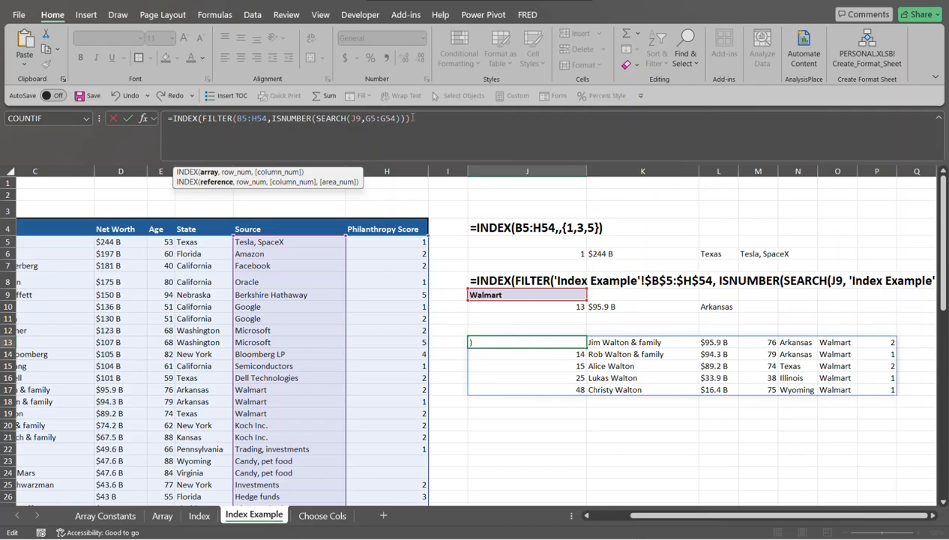
pyautogui.write(',')
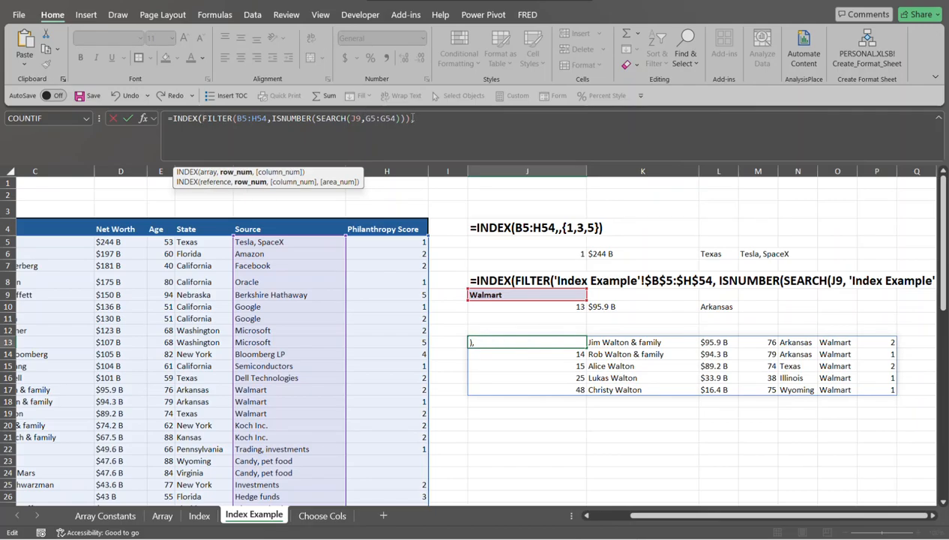
pyautogui.write(',')
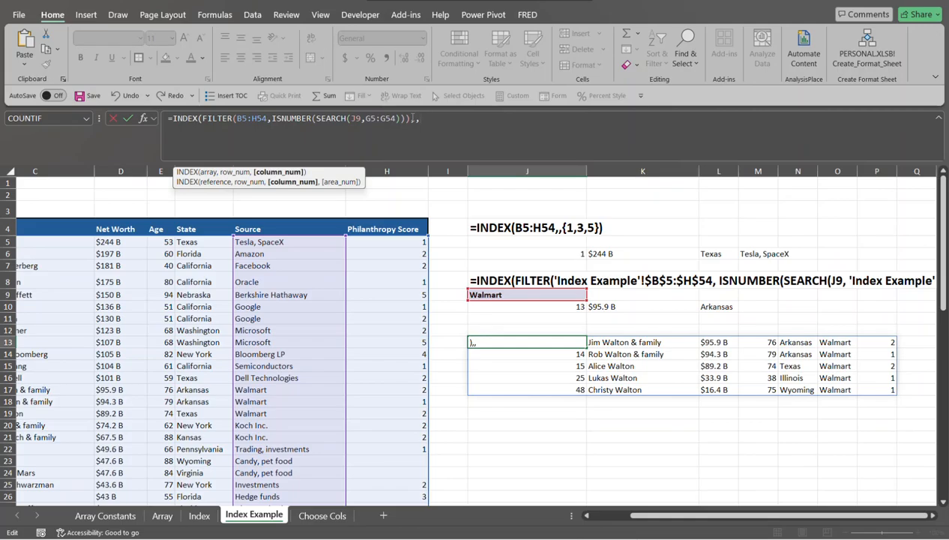
pyautogui.write('{')
pyautogui.write('1,3,5')
pyautogui.write('})')
pyautogui.press('Return')
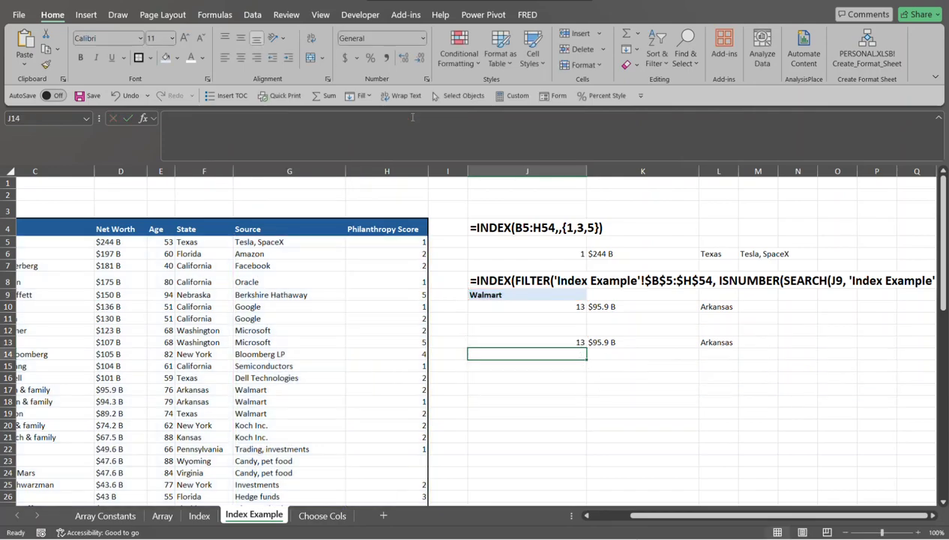
pyautogui.click(496, 343)
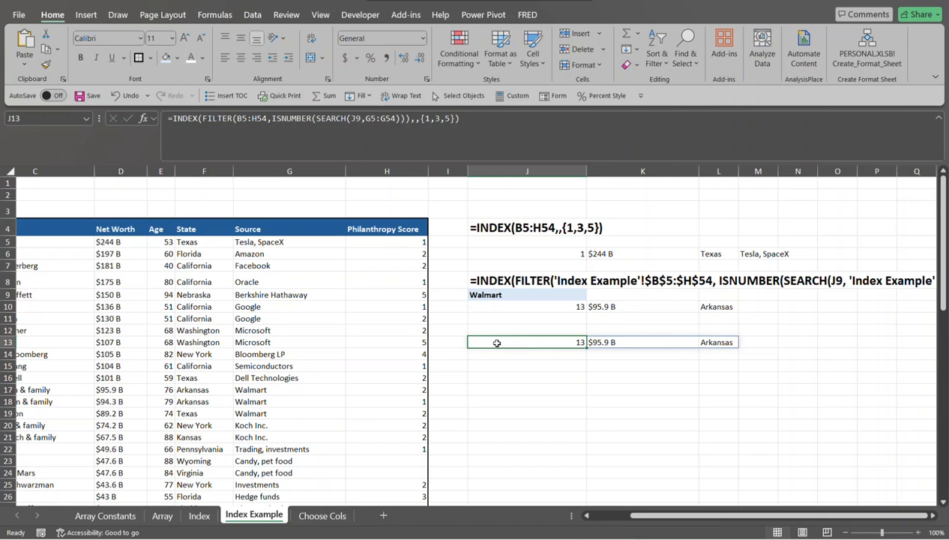
# Review the Index sheet's notes on how INDEX treats a blank row argument, and return to the Index Example sheet.
pyautogui.click(200, 516)
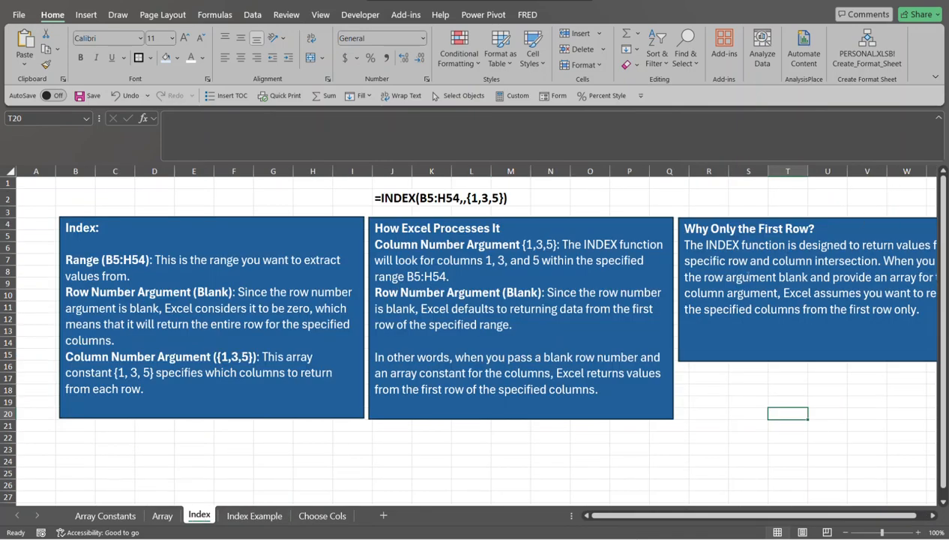
pyautogui.moveTo(812, 515); pyautogui.dragTo(881, 503)
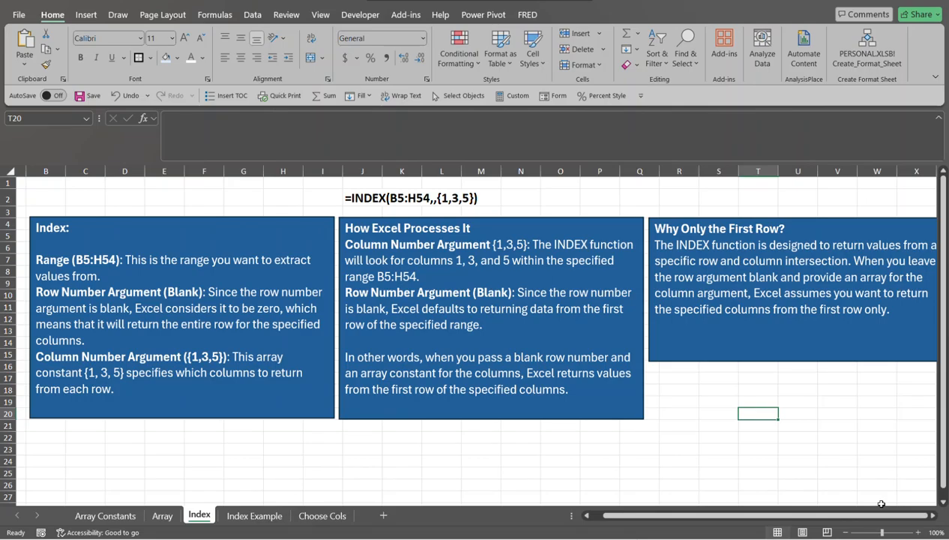
pyautogui.click(267, 518)
# Examine the CHOOSECOLS example on the Choose Cols sheet, including its search term in J4 and the source table.
pyautogui.click(323, 517)
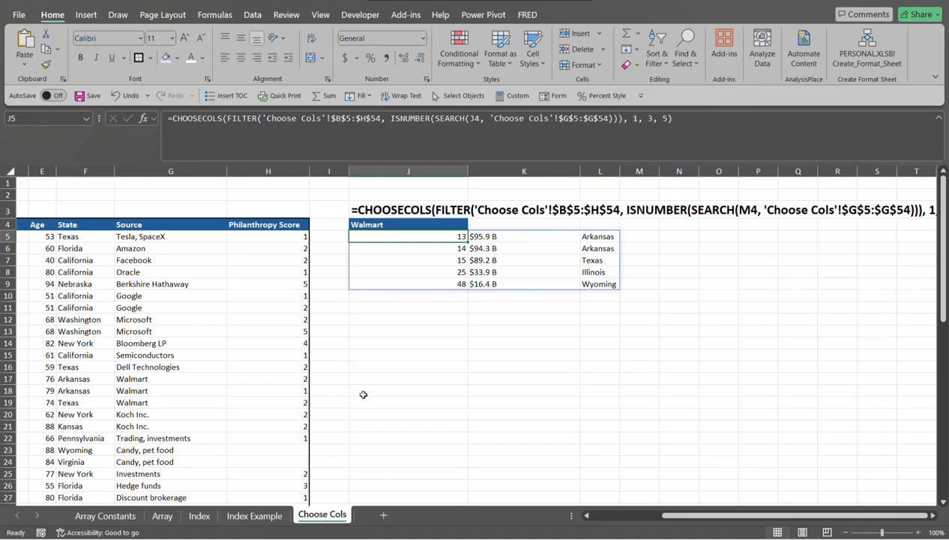
pyautogui.click(933, 515)
pyautogui.click(933, 515)
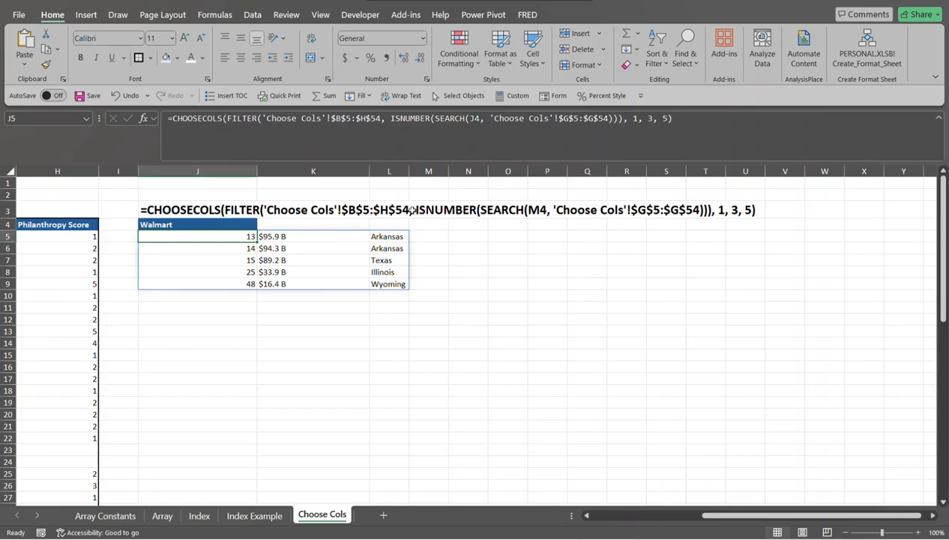
pyautogui.click(168, 225)
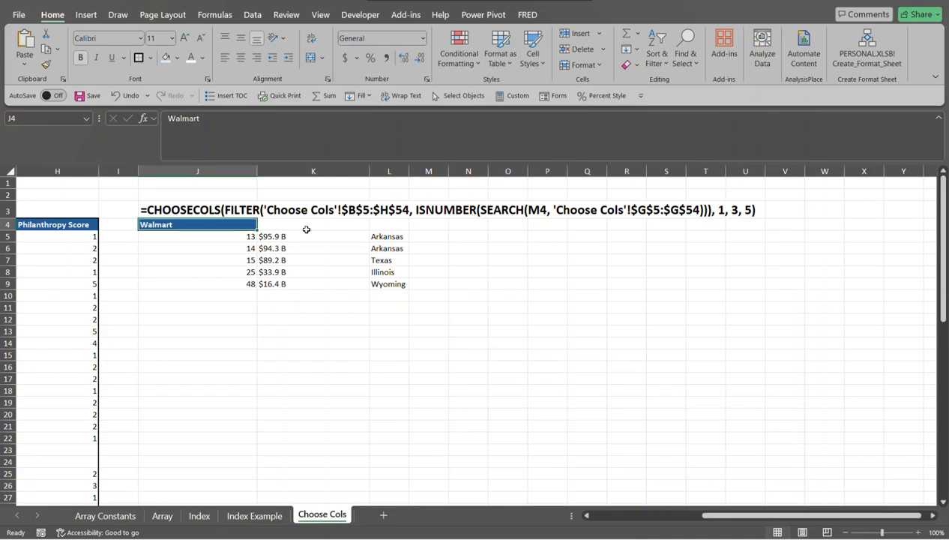
pyautogui.moveTo(749, 516); pyautogui.dragTo(723, 520)
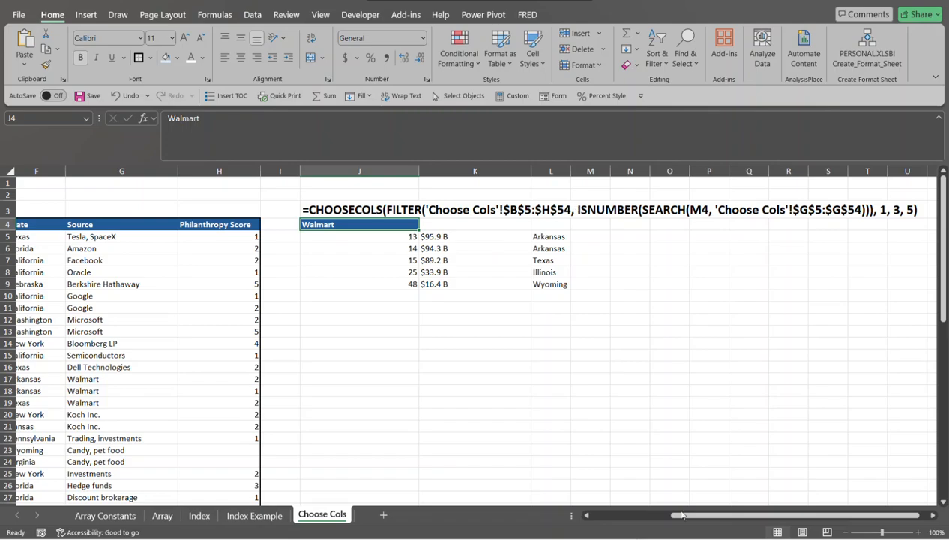
pyautogui.moveTo(684, 515); pyautogui.dragTo(626, 515)
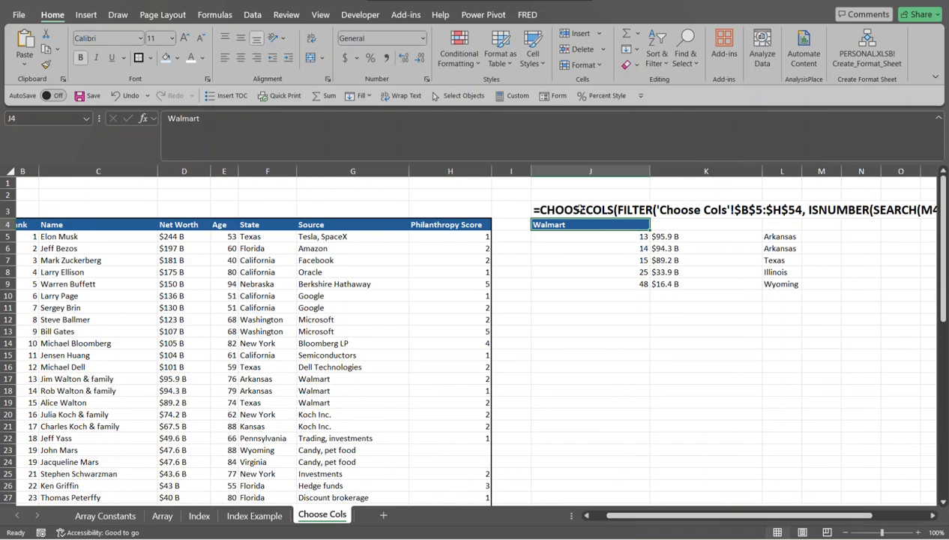
# Add column 6 to the CHOOSECOLS formula in J5 so its column arguments are 1, 3, 5, 6.
pyautogui.click(550, 238)
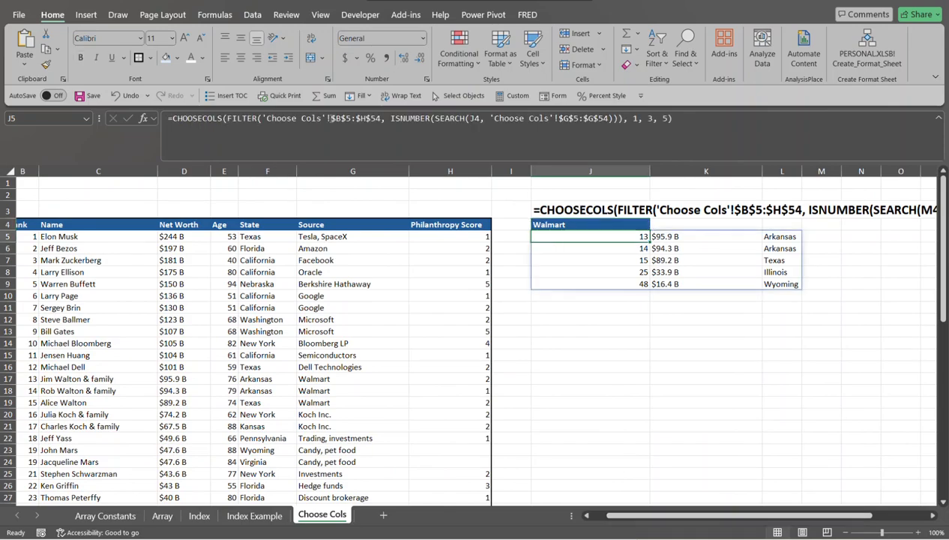
pyautogui.click(251, 120)
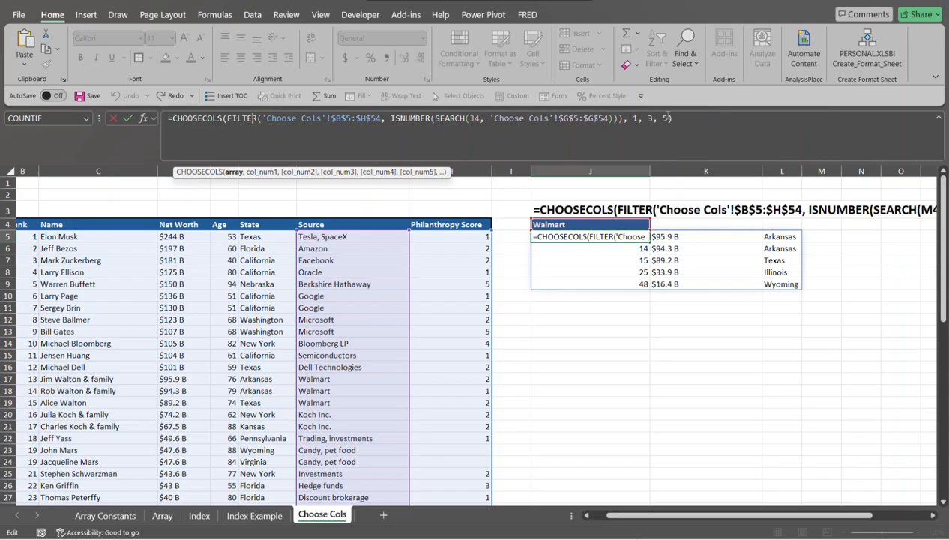
pyautogui.click(668, 116)
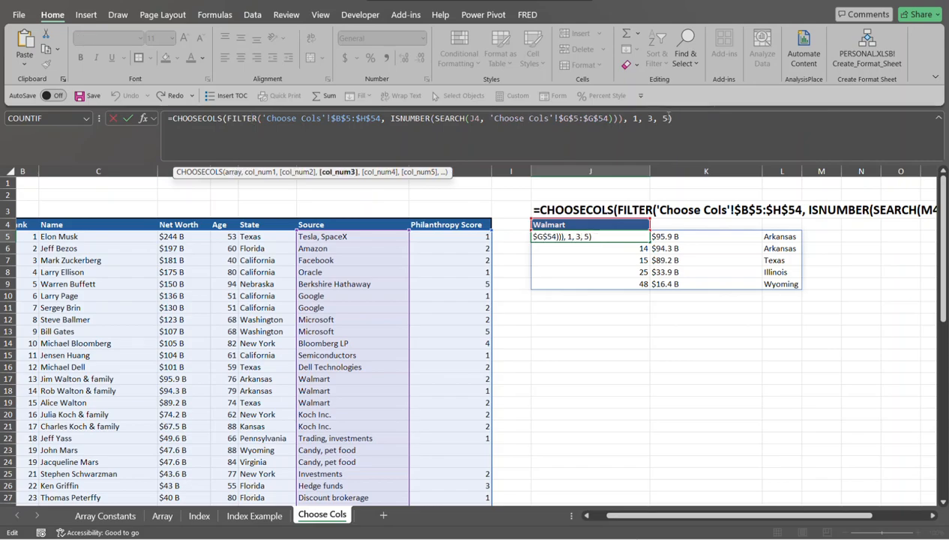
pyautogui.write(',6')
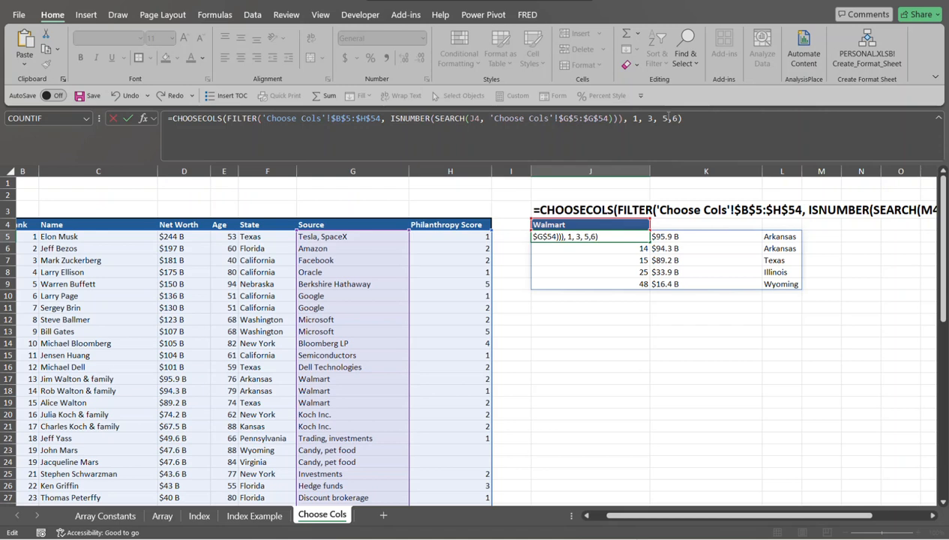
pyautogui.press('Return')
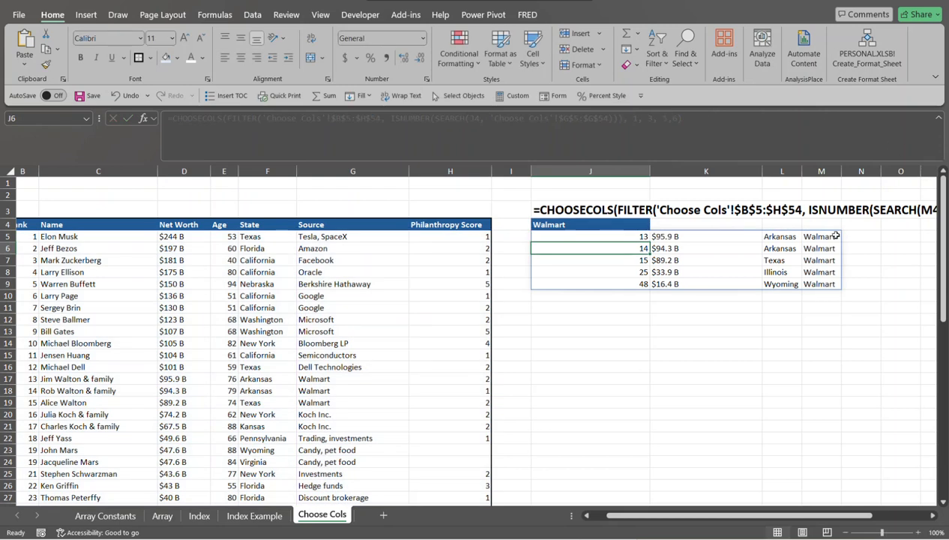